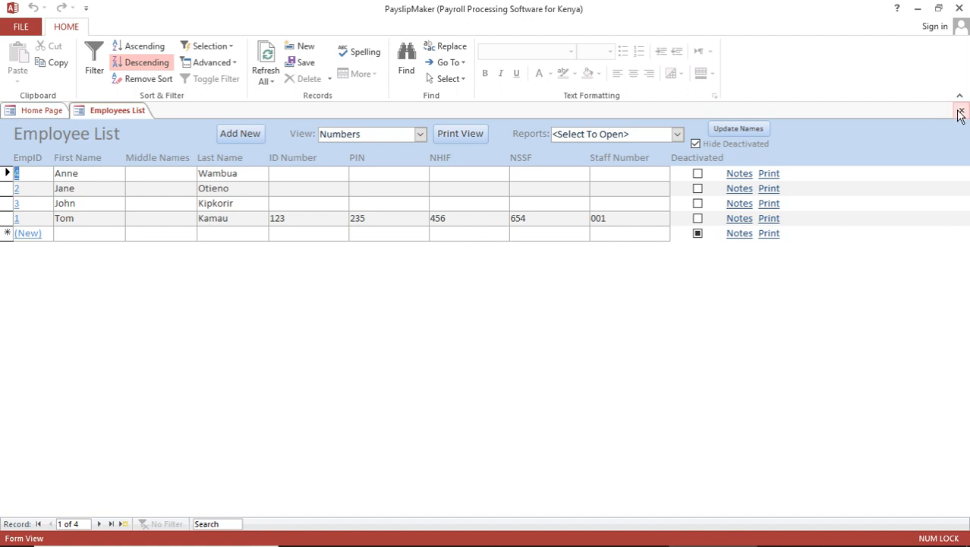
Step: Close the Employees List tab to go back to the Home Page
{"action": "left_click", "coordinate": [961, 110]}
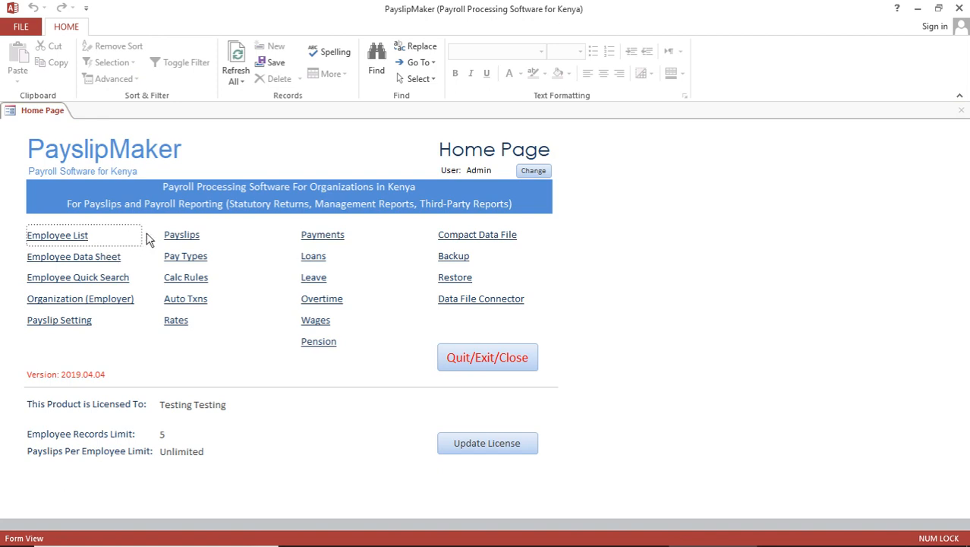
Step: Open the April 2019 Payslips form and review the pay types offered in its Pay Type list
{"action": "left_click", "coordinate": [183, 236]}
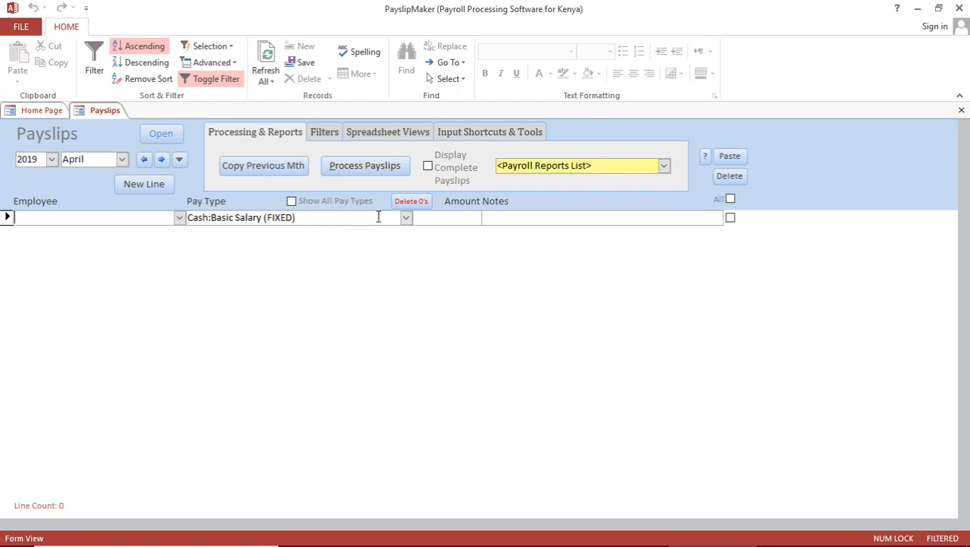
{"action": "left_click", "coordinate": [407, 218]}
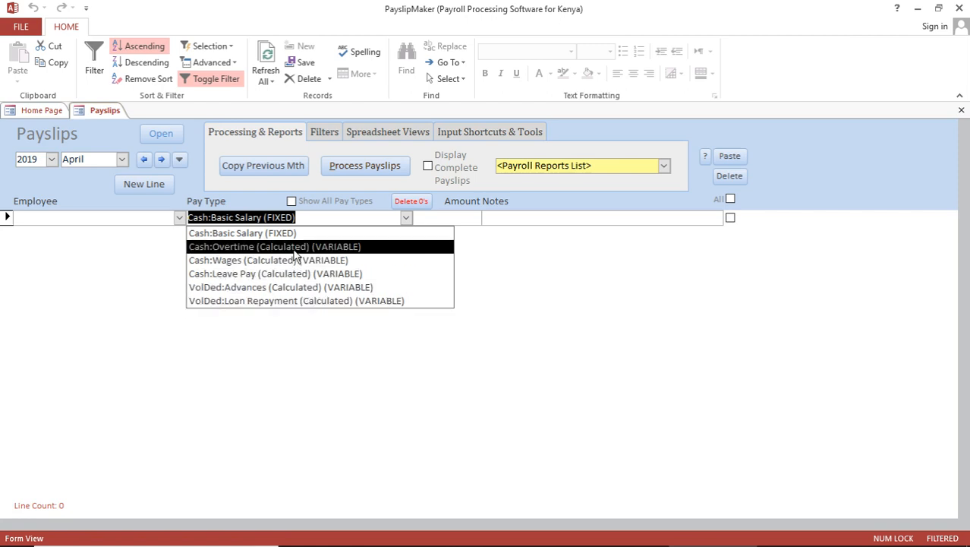
{"action": "left_click", "coordinate": [42, 112]}
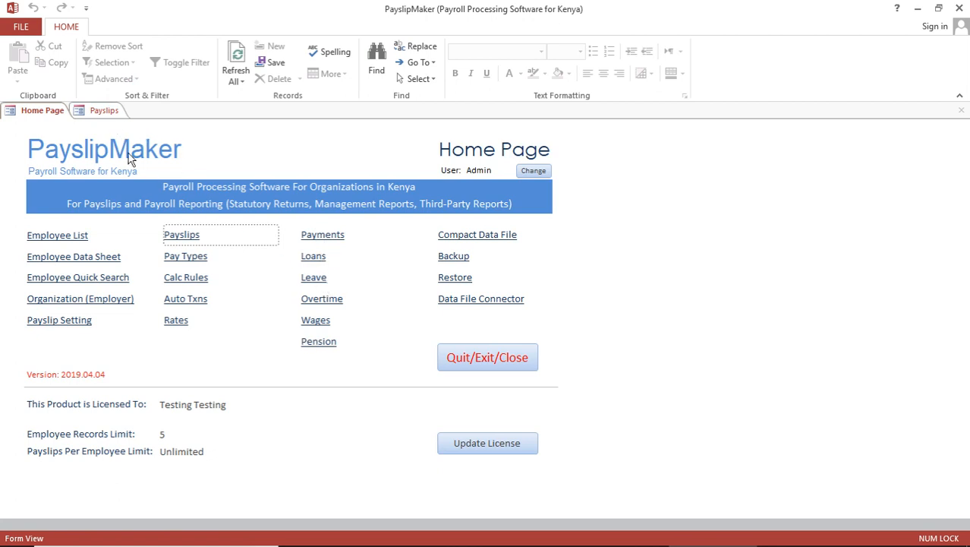
{"action": "left_click", "coordinate": [105, 111]}
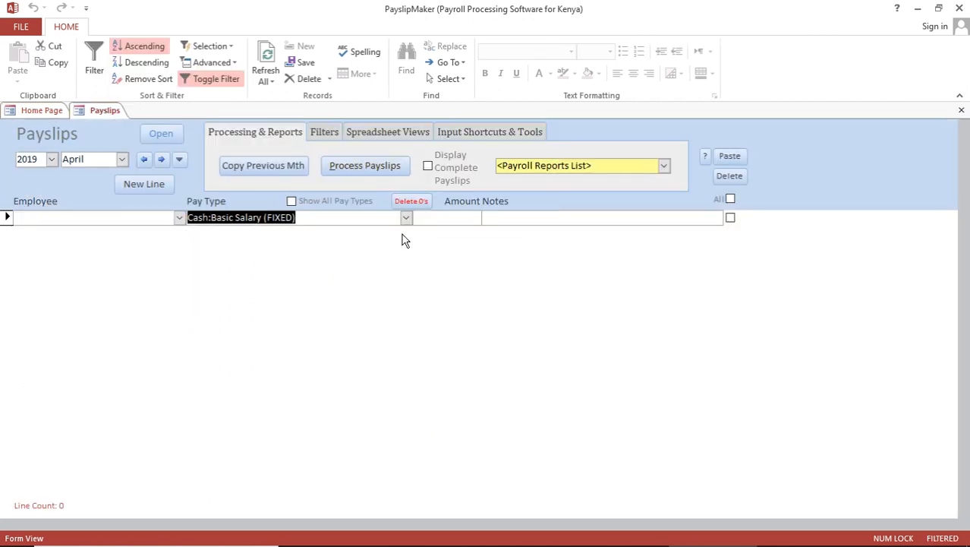
{"action": "left_click", "coordinate": [406, 218]}
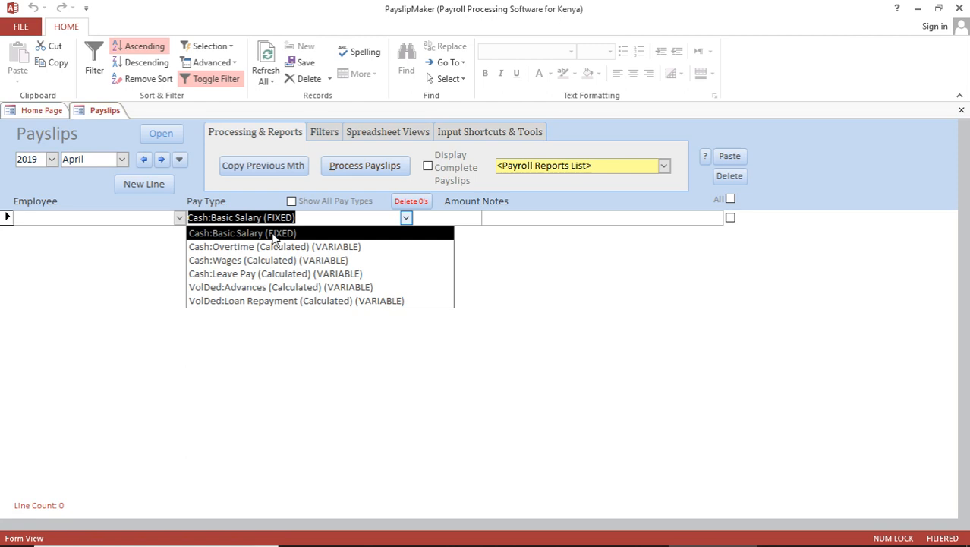
{"action": "left_click", "coordinate": [45, 112]}
Step: Open the Pay Types form for Cash Pay from the Home Page and view the pay class list
{"action": "left_click", "coordinate": [46, 111]}
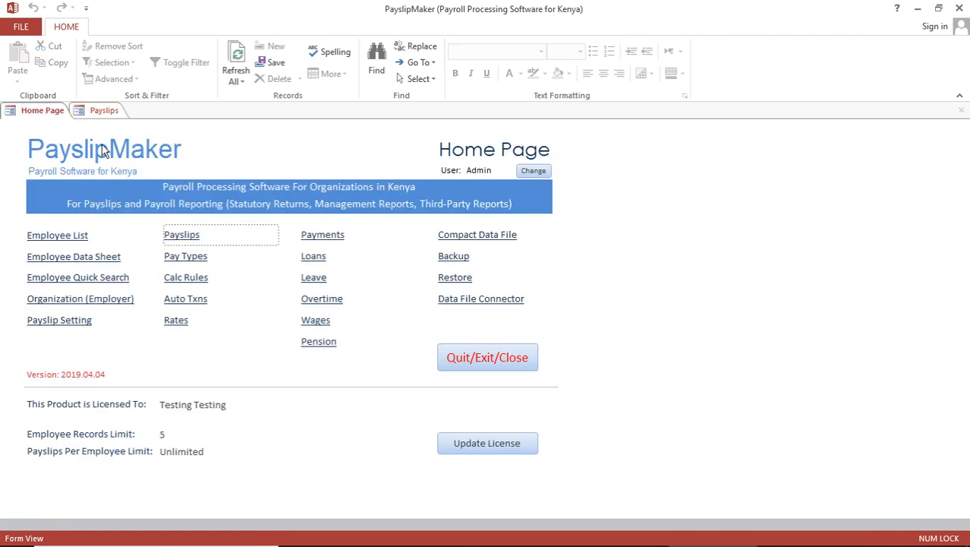
{"action": "left_click", "coordinate": [187, 262]}
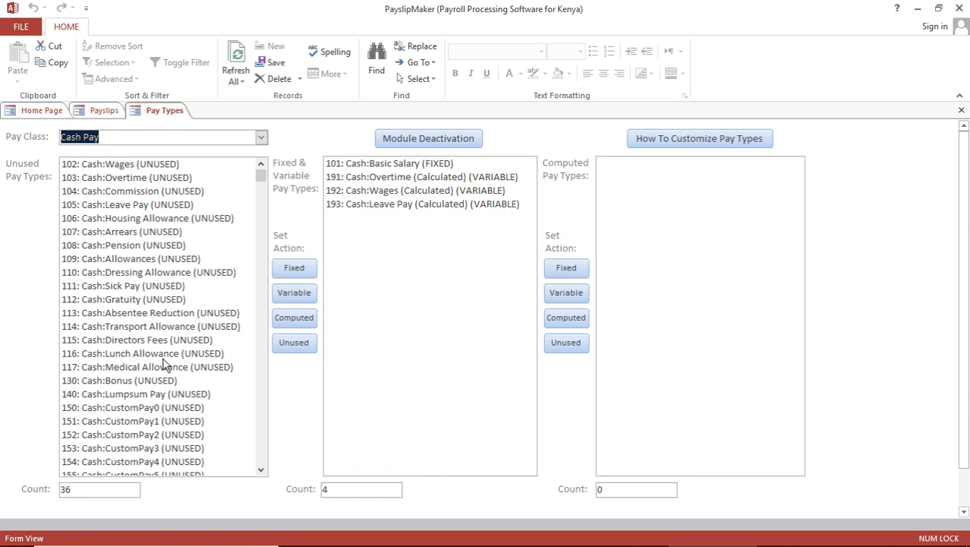
{"action": "left_click", "coordinate": [261, 138]}
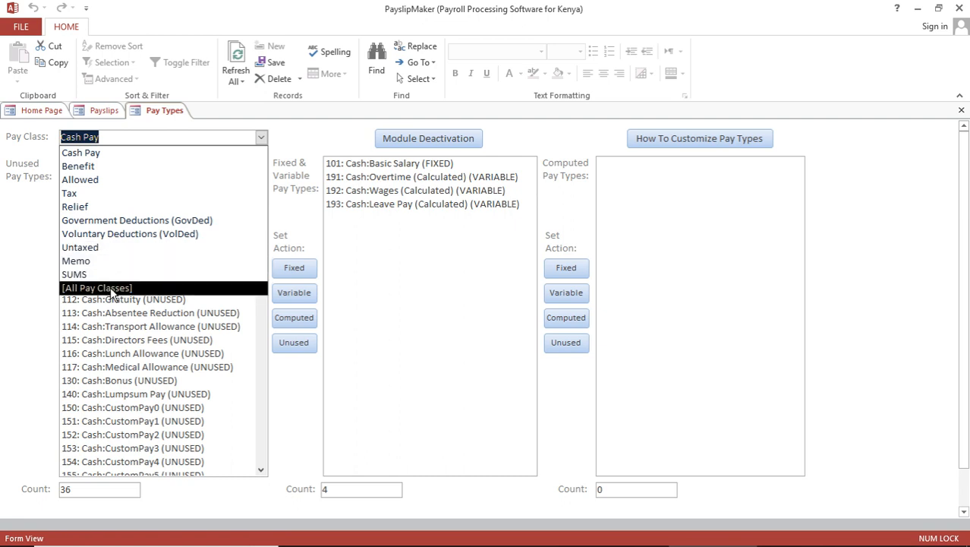
Step: Under Voluntary Deductions, make 704 COOP Shares and 706 HELB fixed deductions
{"action": "left_click", "coordinate": [132, 154]}
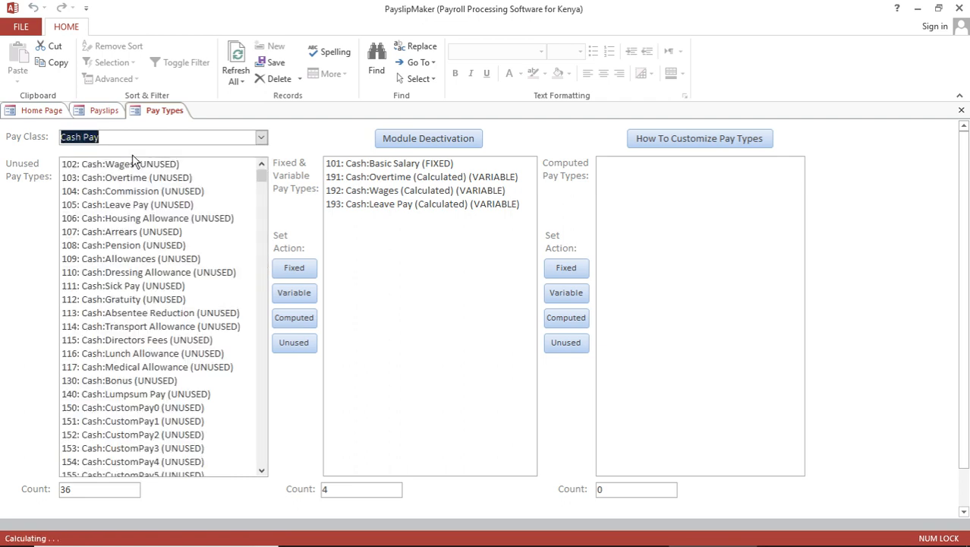
{"action": "left_click", "coordinate": [261, 136]}
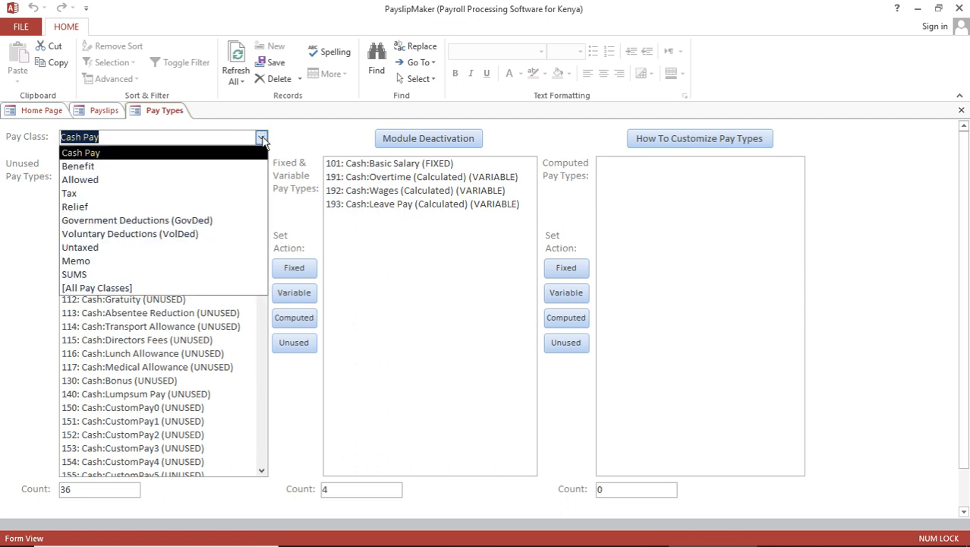
{"action": "left_click", "coordinate": [176, 235]}
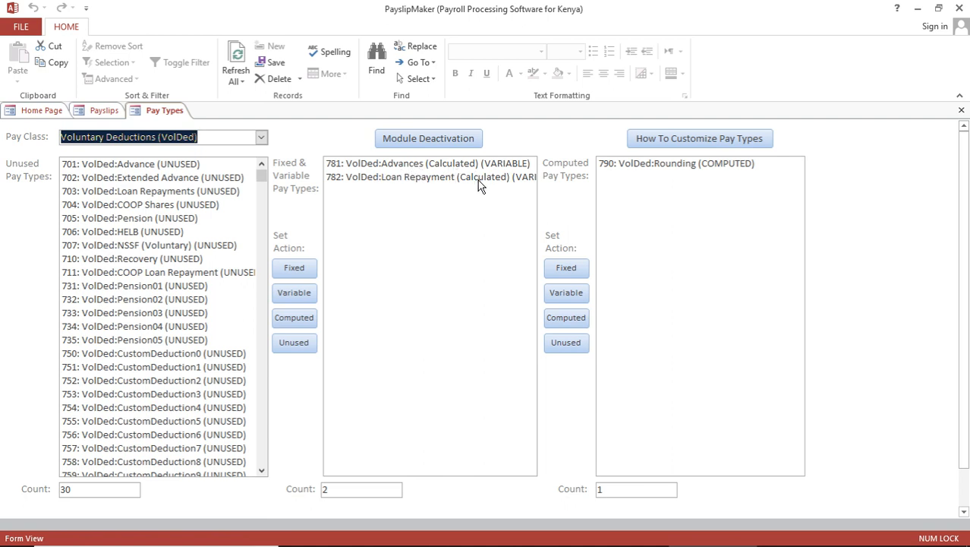
{"action": "left_click", "coordinate": [168, 205]}
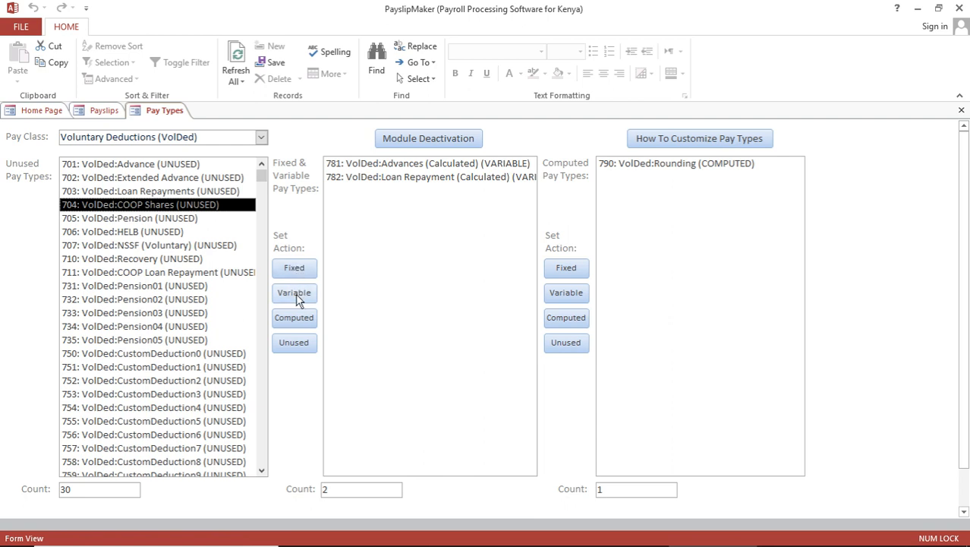
{"action": "left_click", "coordinate": [295, 269]}
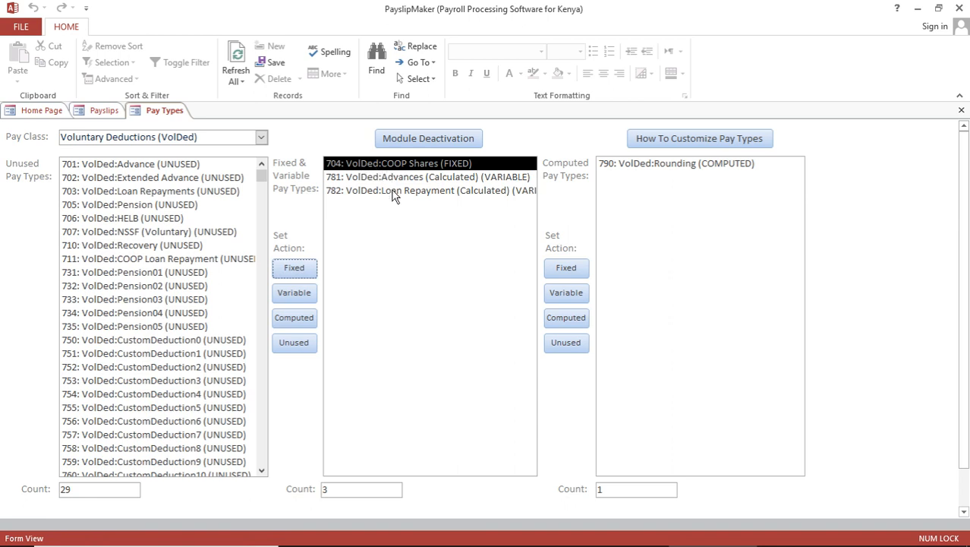
{"action": "left_click", "coordinate": [146, 219]}
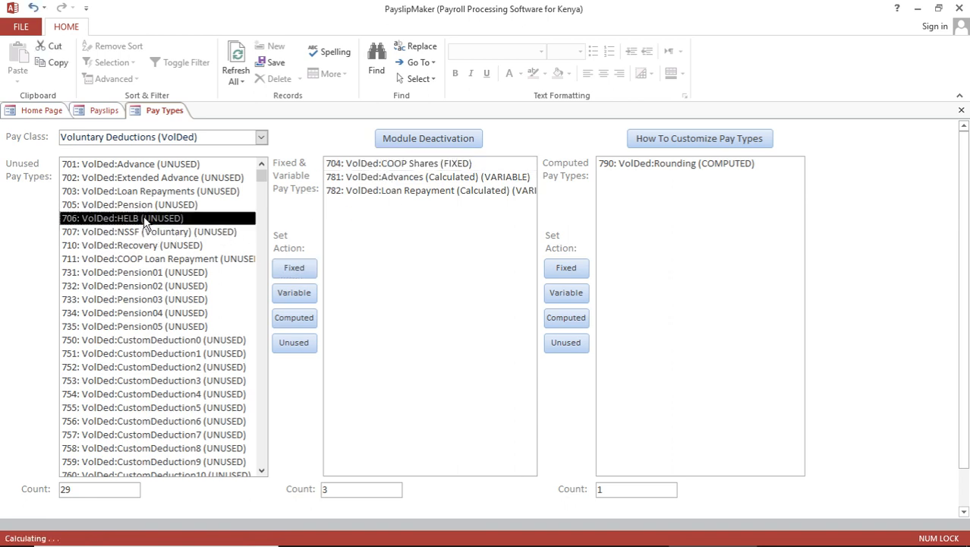
{"action": "left_click", "coordinate": [296, 271]}
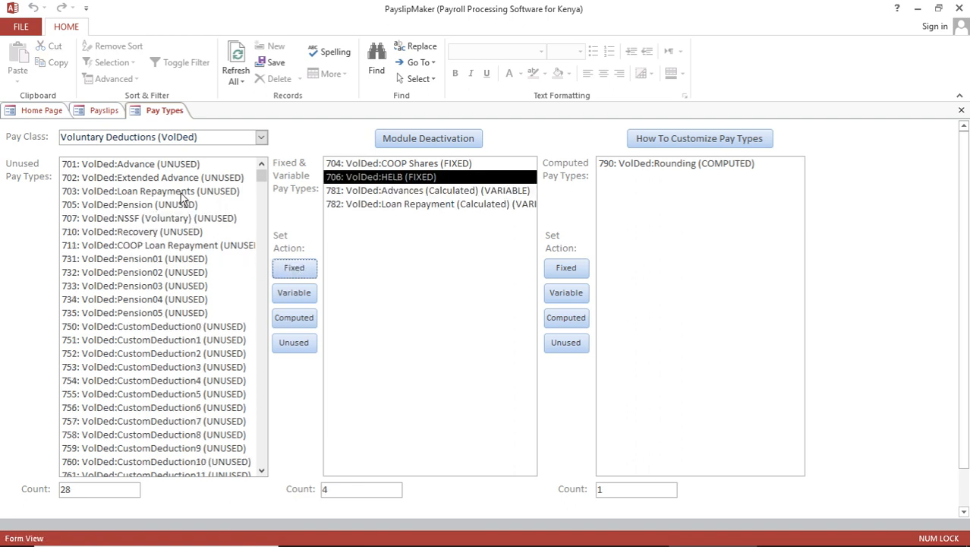
{"action": "left_click", "coordinate": [150, 247]}
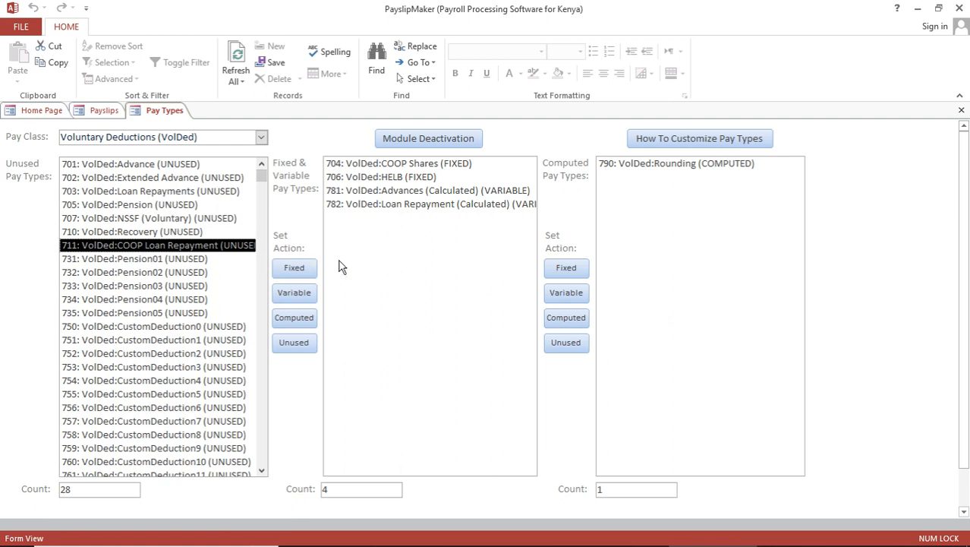
Step: In Cash Pay, make Housing Allowance a fixed pay and Commission a variable pay
{"action": "left_click", "coordinate": [260, 138]}
{"action": "left_click", "coordinate": [128, 157]}
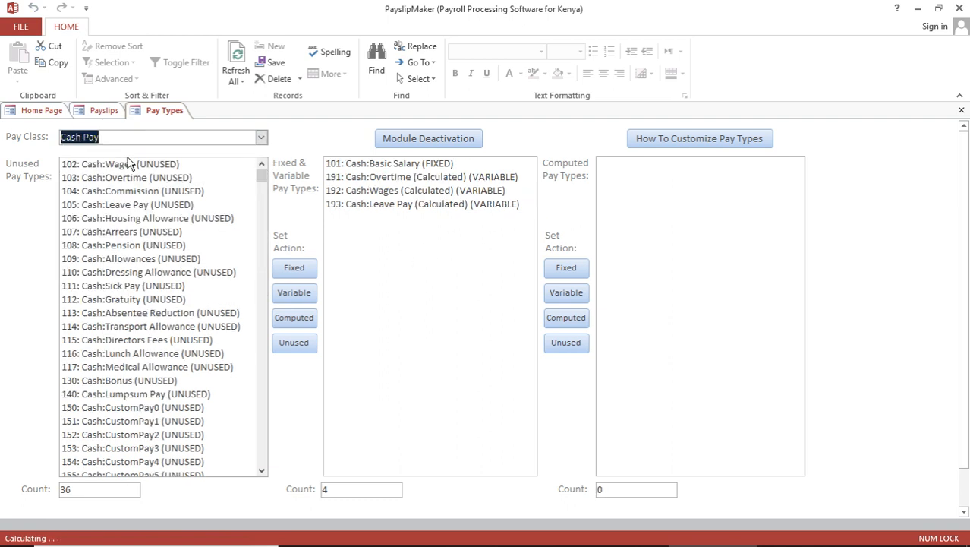
{"action": "left_click", "coordinate": [154, 220]}
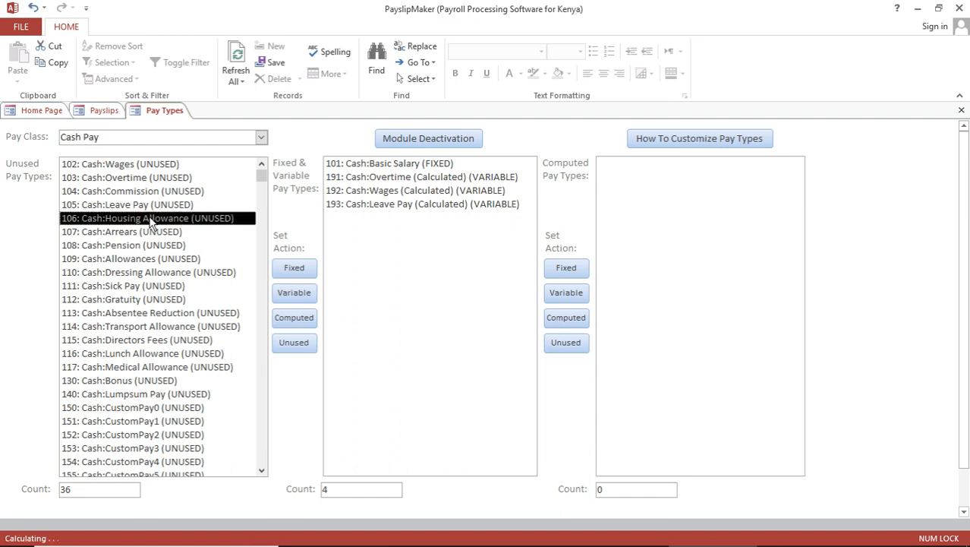
{"action": "left_click", "coordinate": [294, 270]}
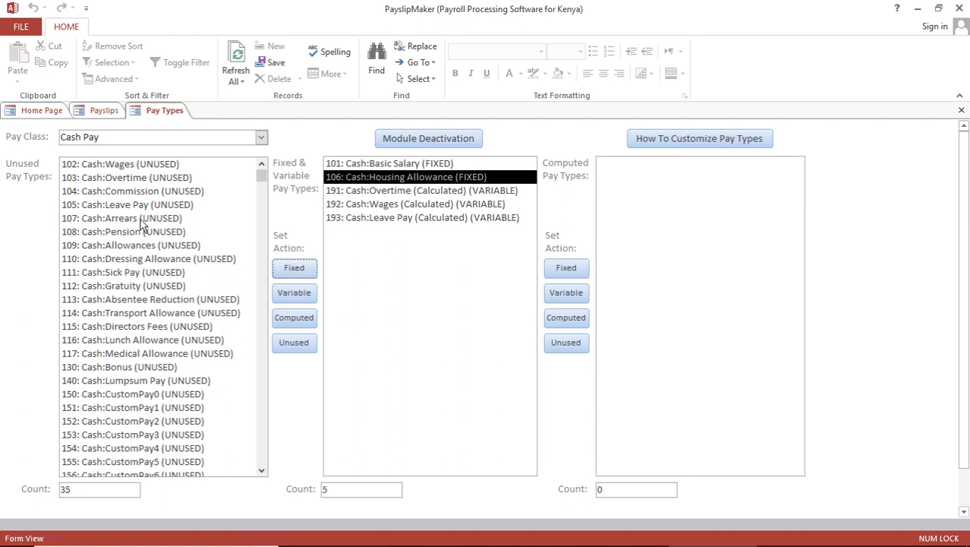
{"action": "left_click", "coordinate": [144, 192]}
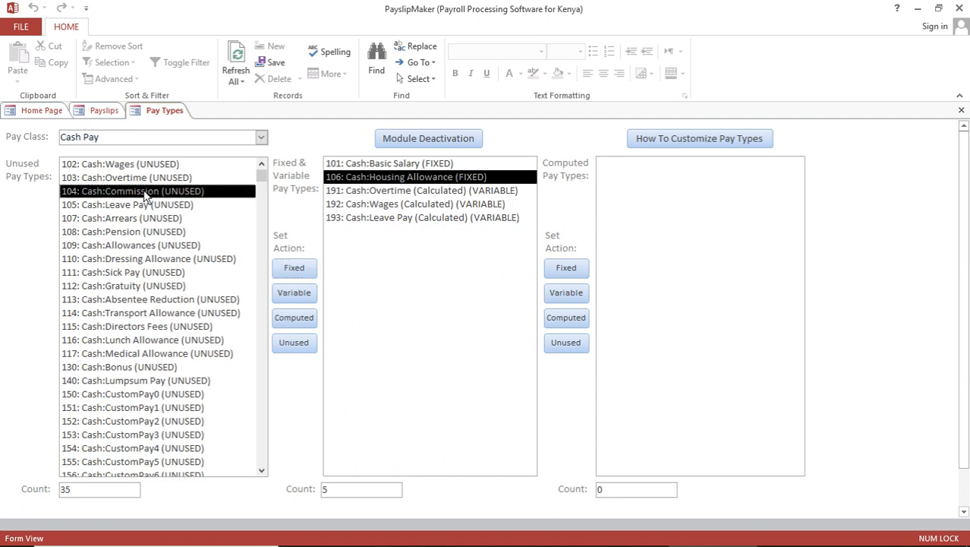
{"action": "left_click", "coordinate": [294, 296]}
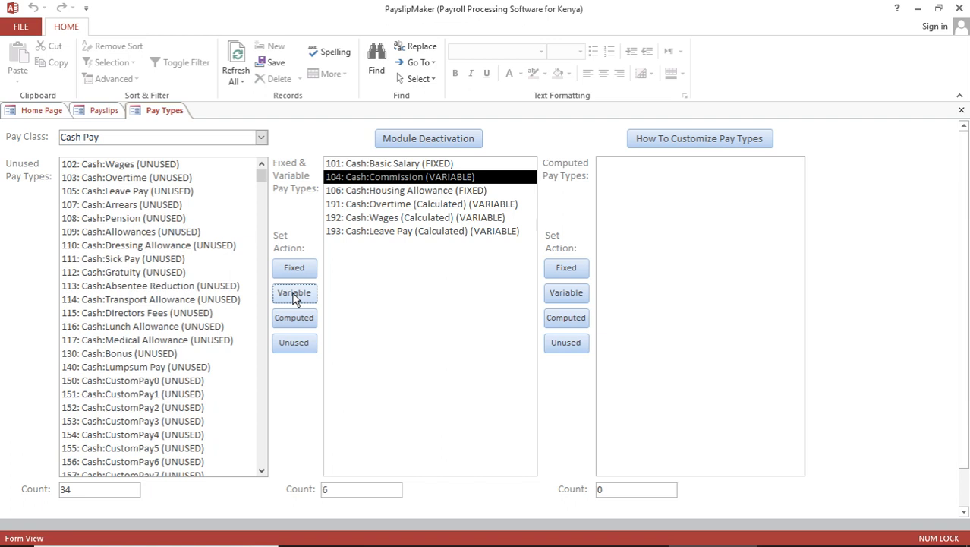
Step: Review the active pay types across all pay classes, then return to the Payslips form
{"action": "left_click", "coordinate": [261, 136]}
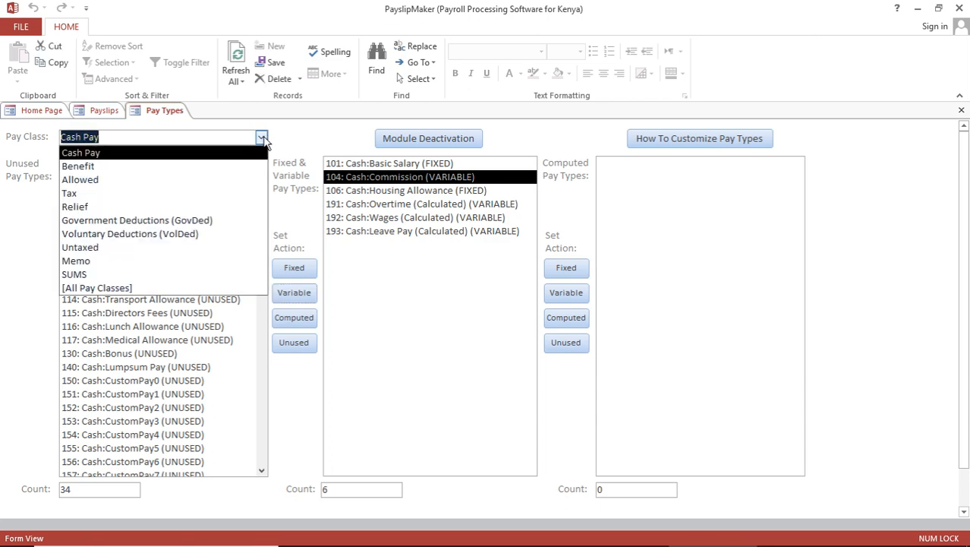
{"action": "left_click", "coordinate": [126, 288]}
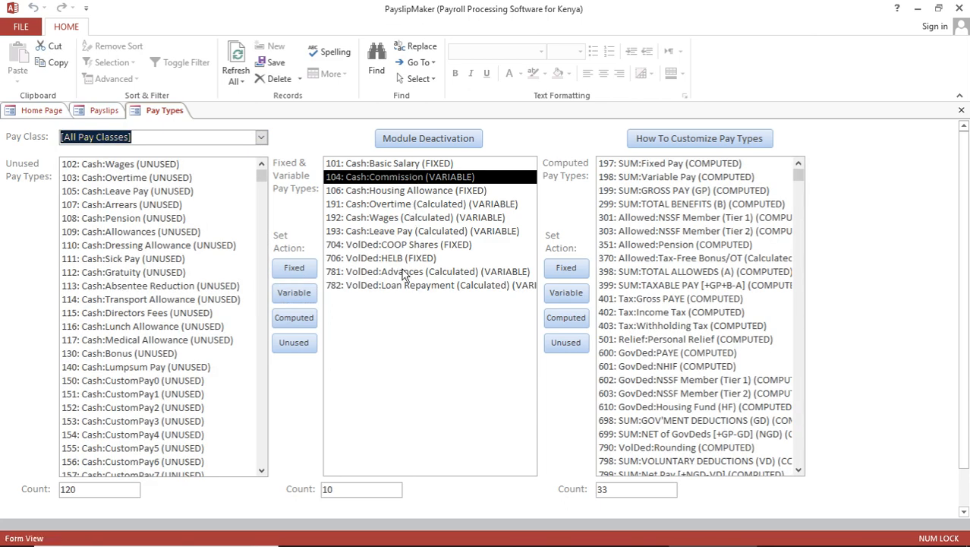
{"action": "left_click", "coordinate": [468, 287]}
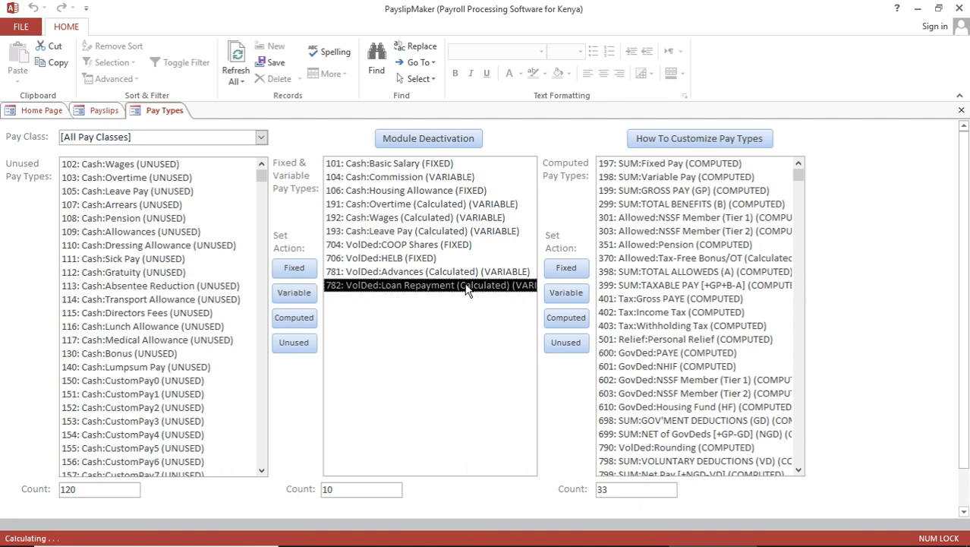
{"action": "left_click", "coordinate": [422, 257]}
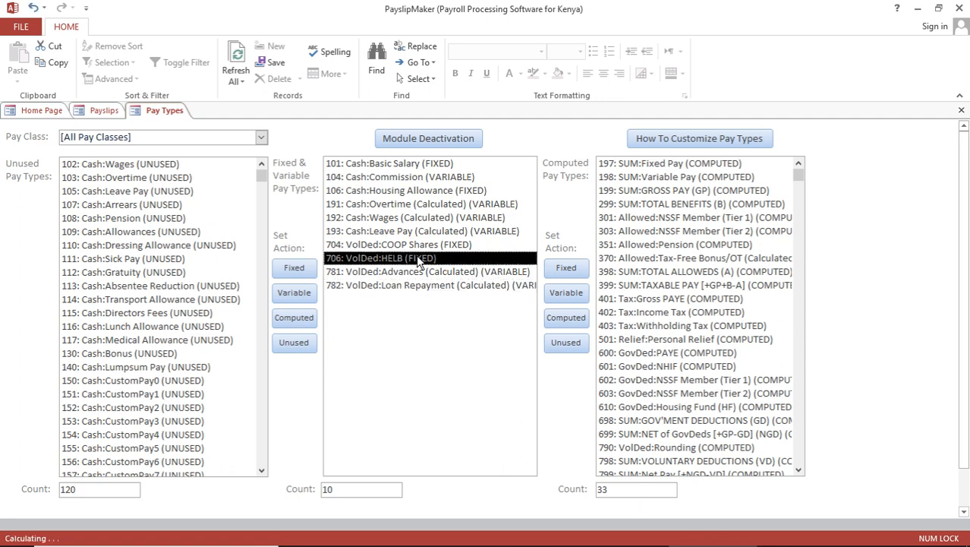
{"action": "left_click", "coordinate": [421, 246]}
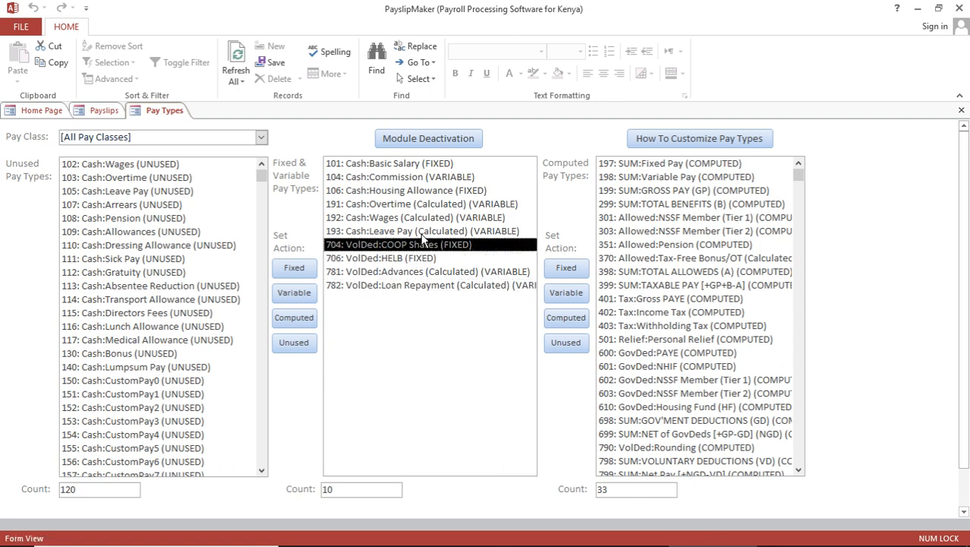
{"action": "left_click", "coordinate": [422, 237]}
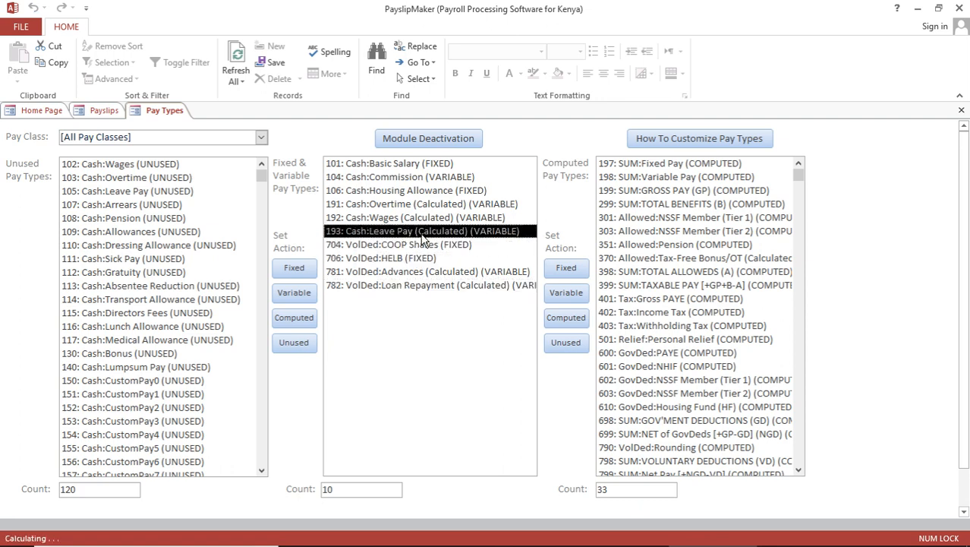
{"action": "left_click", "coordinate": [413, 192]}
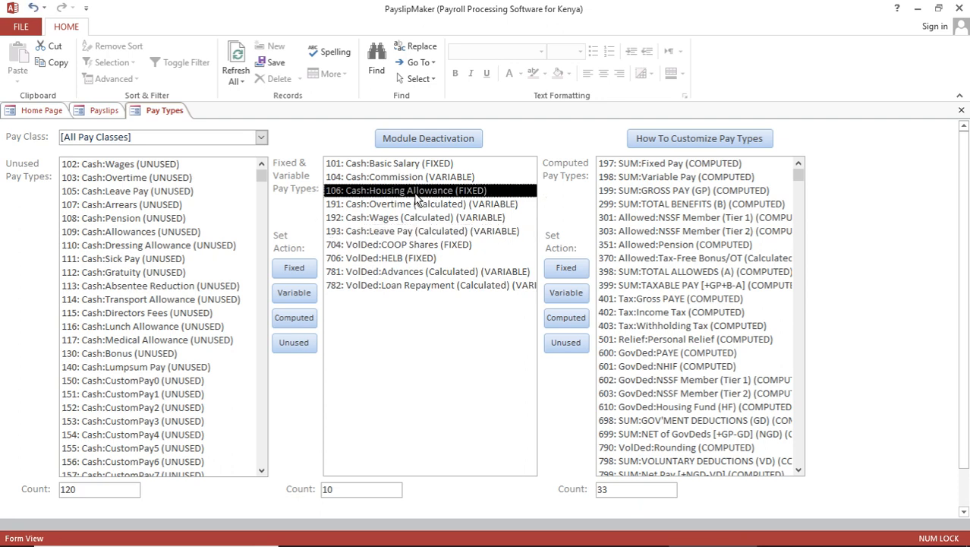
{"action": "left_click", "coordinate": [403, 178]}
{"action": "left_click", "coordinate": [403, 166]}
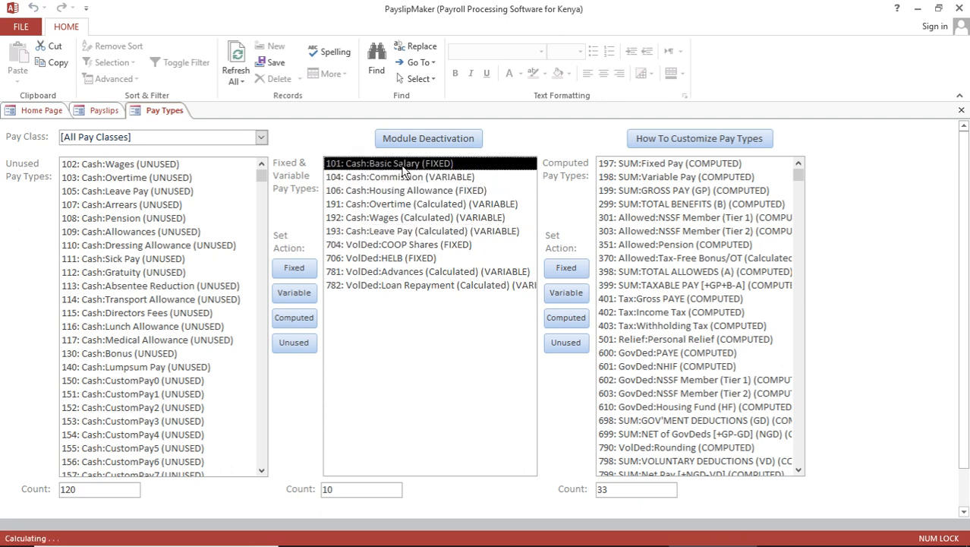
{"action": "left_click", "coordinate": [102, 112]}
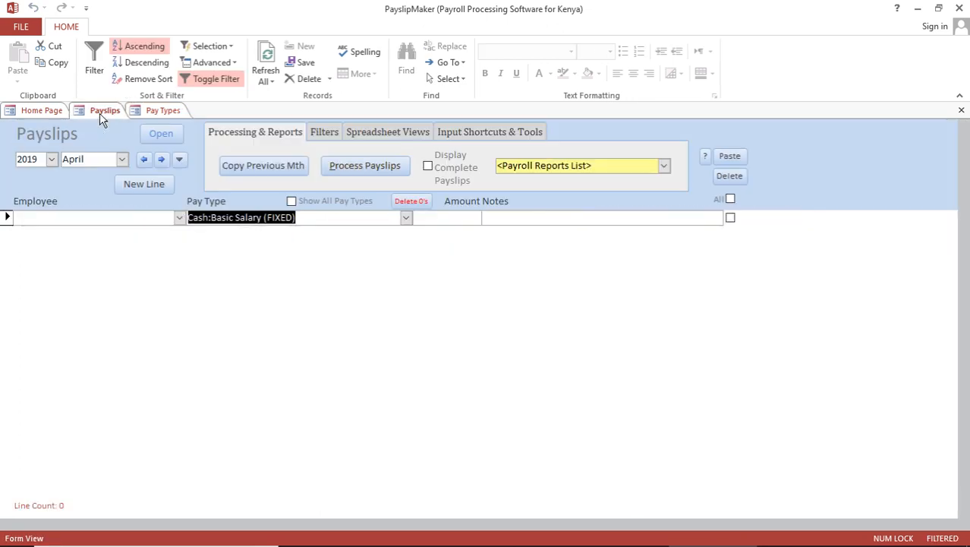
Step: Check the payslip line's Pay Type options, then select 130: Cash:Bonus among unused pay types
{"action": "left_click", "coordinate": [406, 218]}
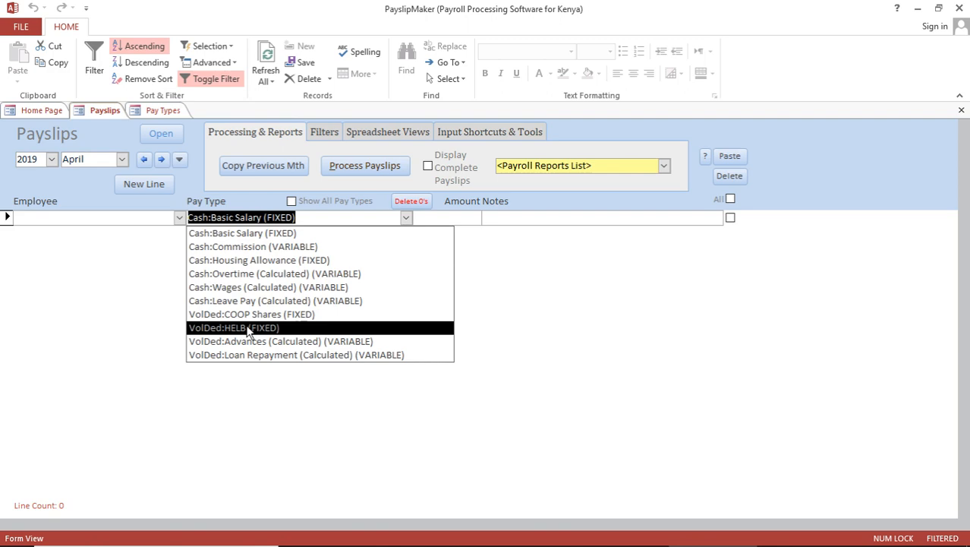
{"action": "left_click", "coordinate": [161, 111]}
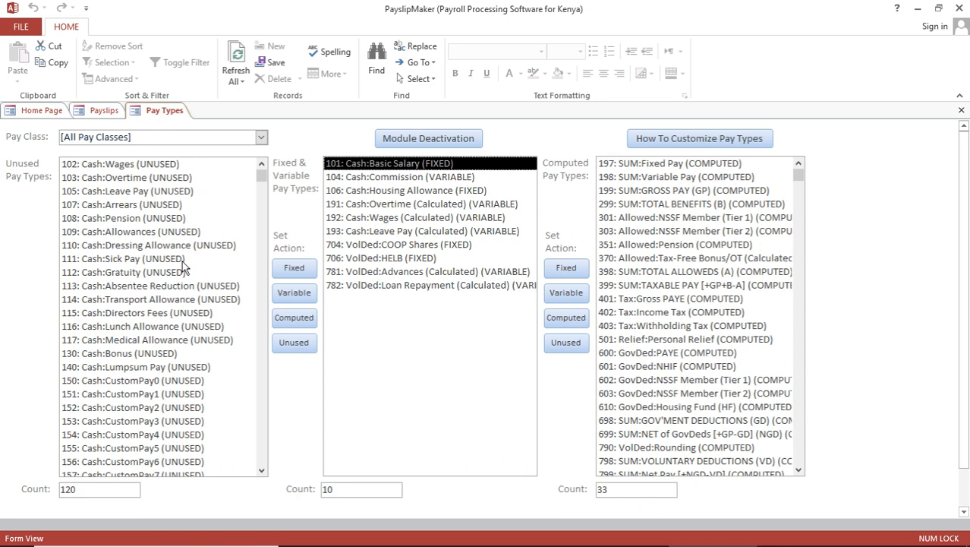
{"action": "left_click", "coordinate": [127, 355]}
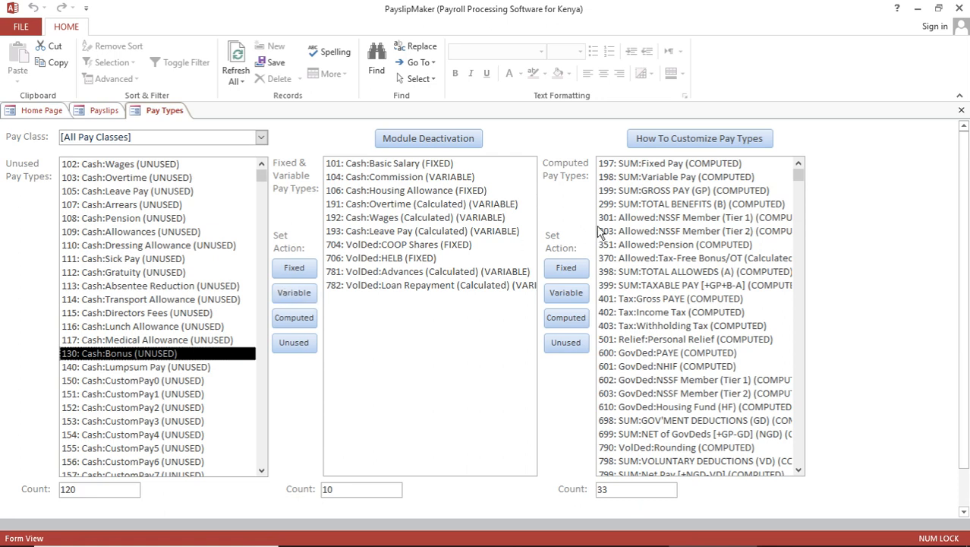
Step: Close the Pay Types form and enter a 100,000 basic salary for the first employee
{"action": "left_click", "coordinate": [962, 112]}
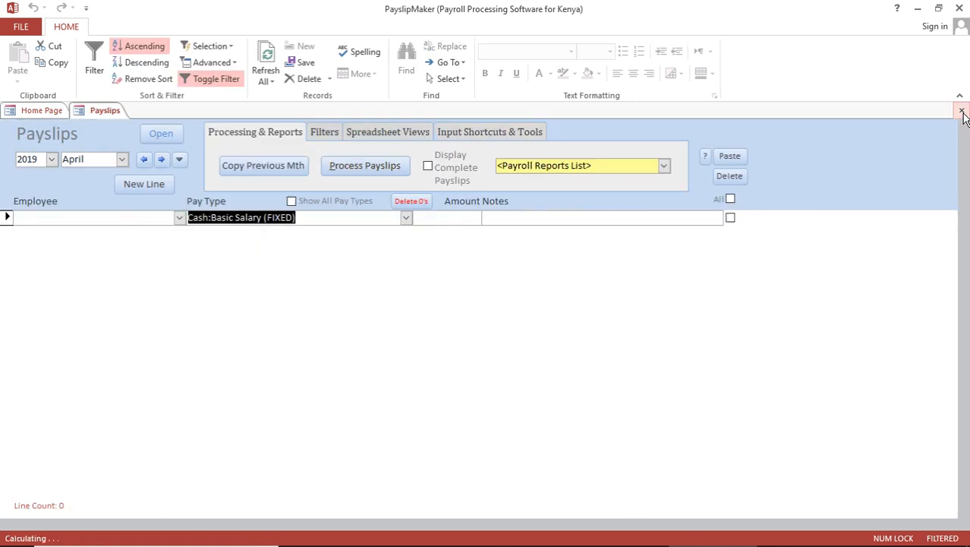
{"action": "left_click", "coordinate": [38, 112]}
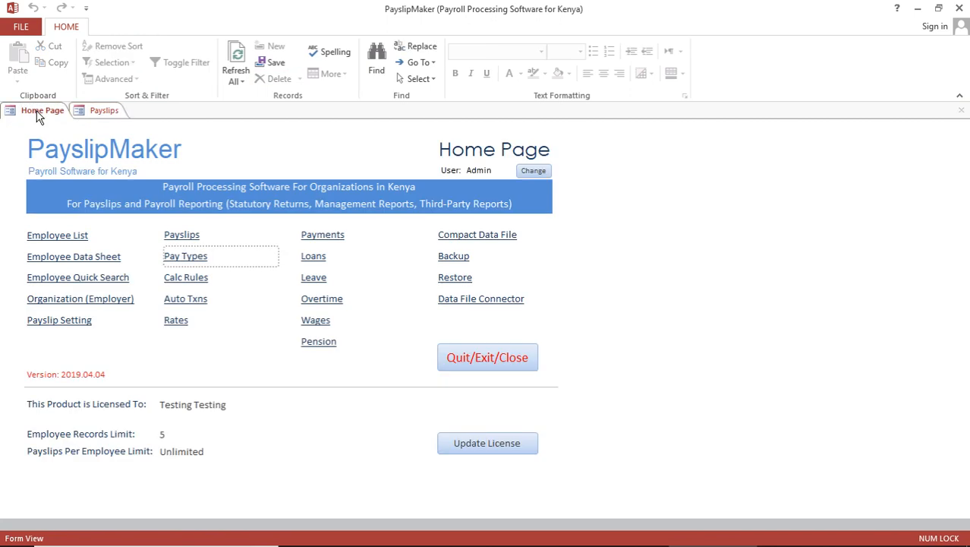
{"action": "left_click", "coordinate": [102, 112]}
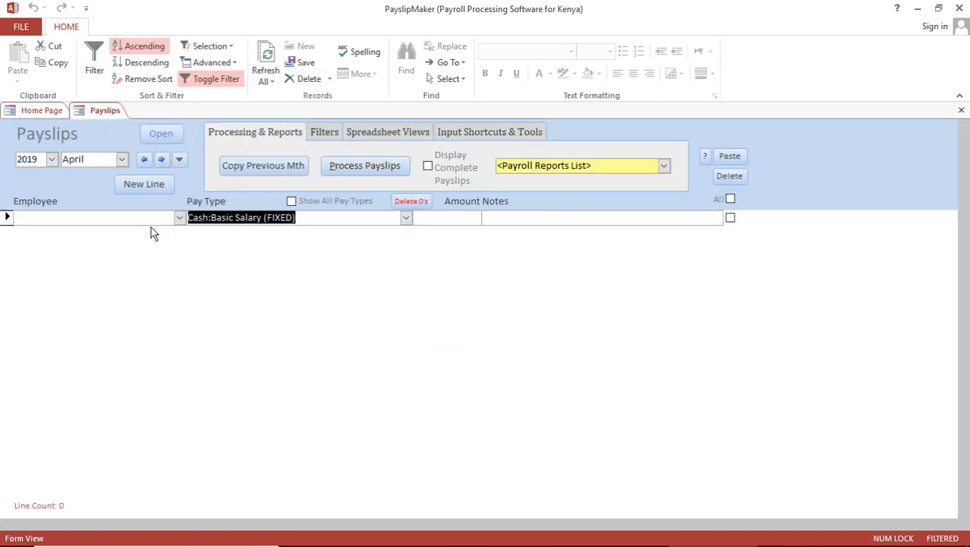
{"action": "left_click", "coordinate": [180, 218]}
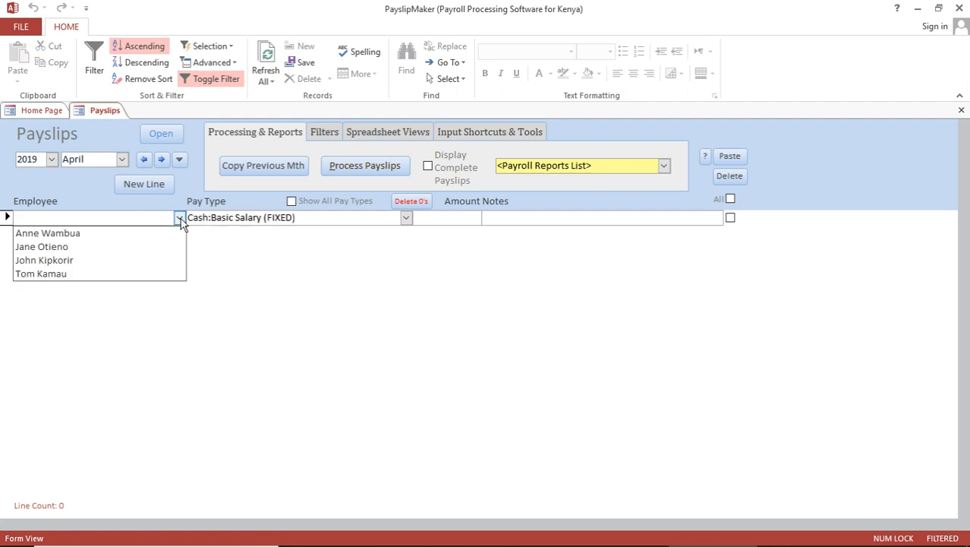
{"action": "left_click", "coordinate": [95, 235]}
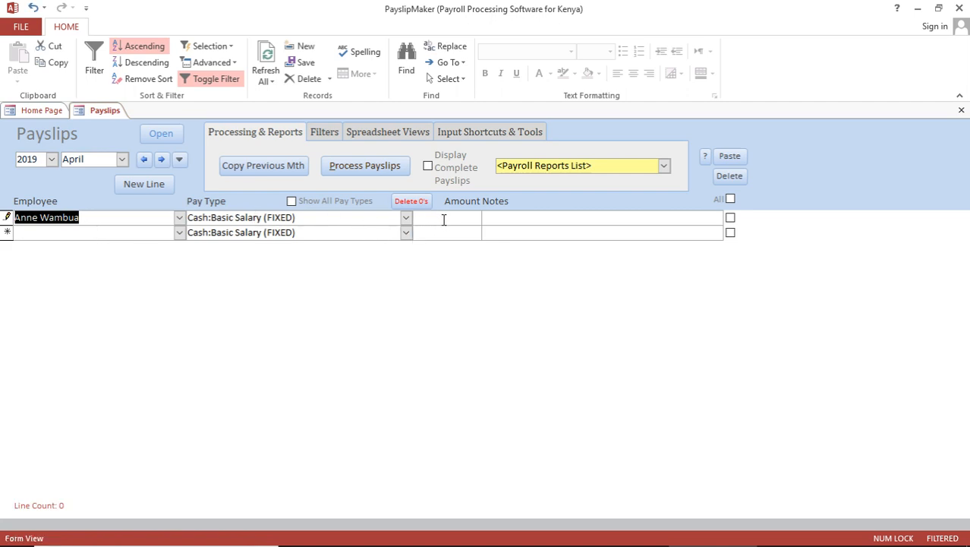
{"action": "left_click", "coordinate": [444, 220]}
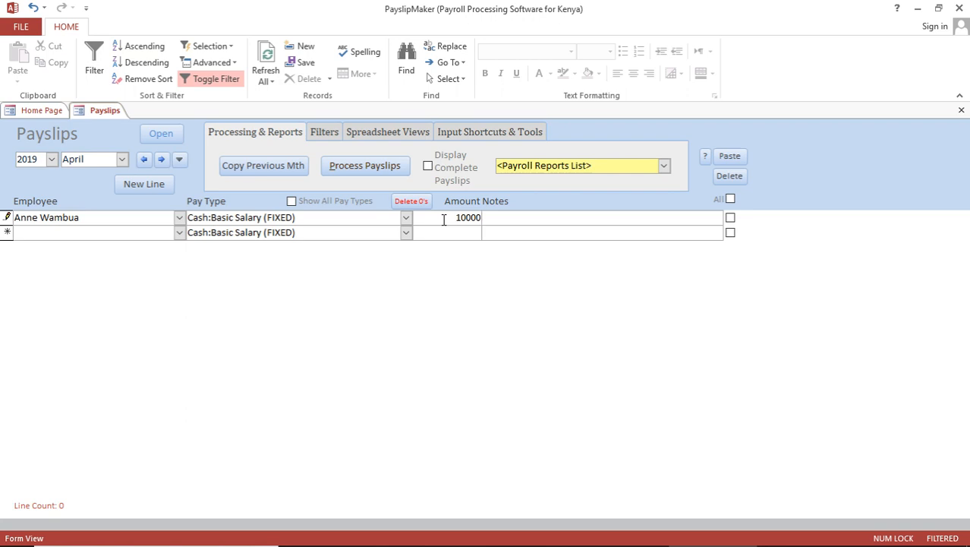
{"action": "type", "text": "100000"}
Step: Enter basic salaries of 80,000, 60,000 and 40,000 for the other three employees
{"action": "left_click", "coordinate": [179, 235]}
{"action": "left_click", "coordinate": [124, 264]}
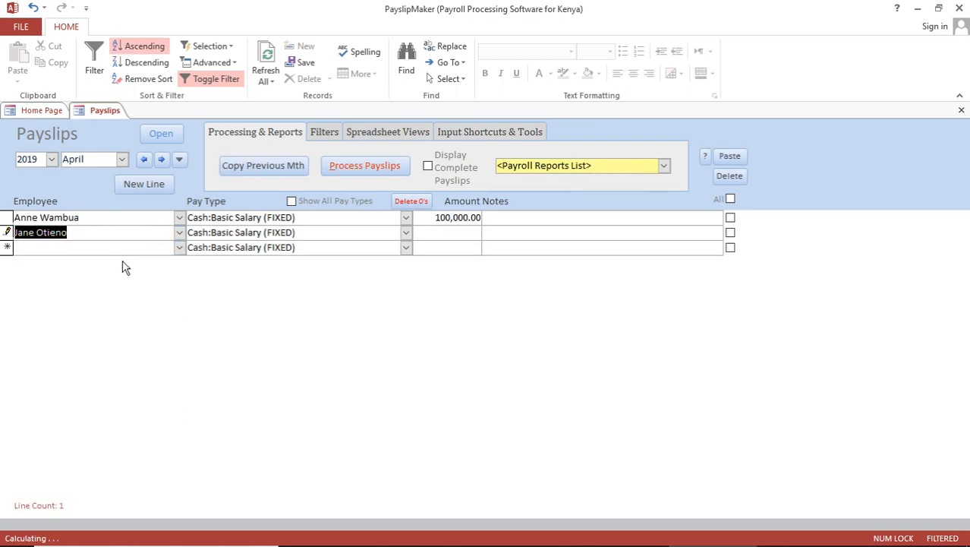
{"action": "left_click", "coordinate": [432, 234]}
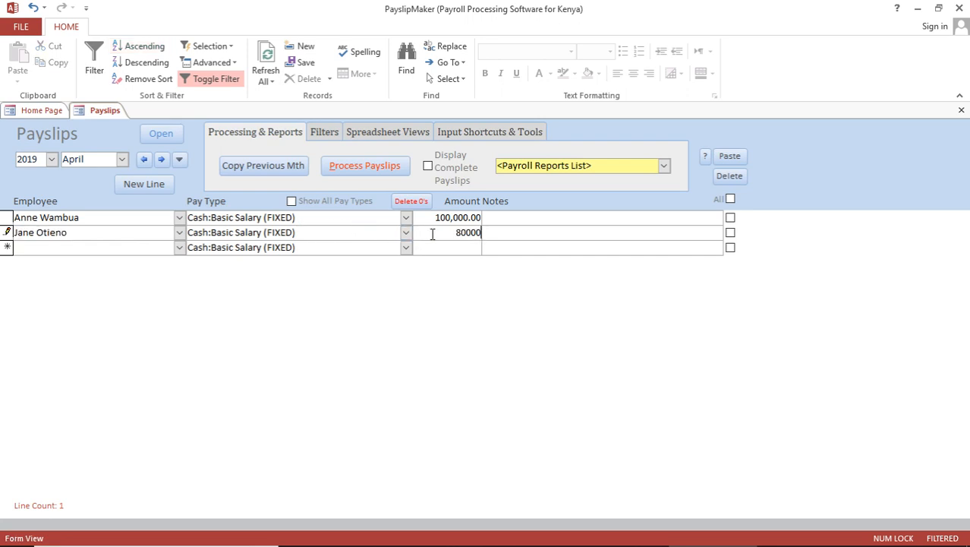
{"action": "left_click", "coordinate": [179, 249]}
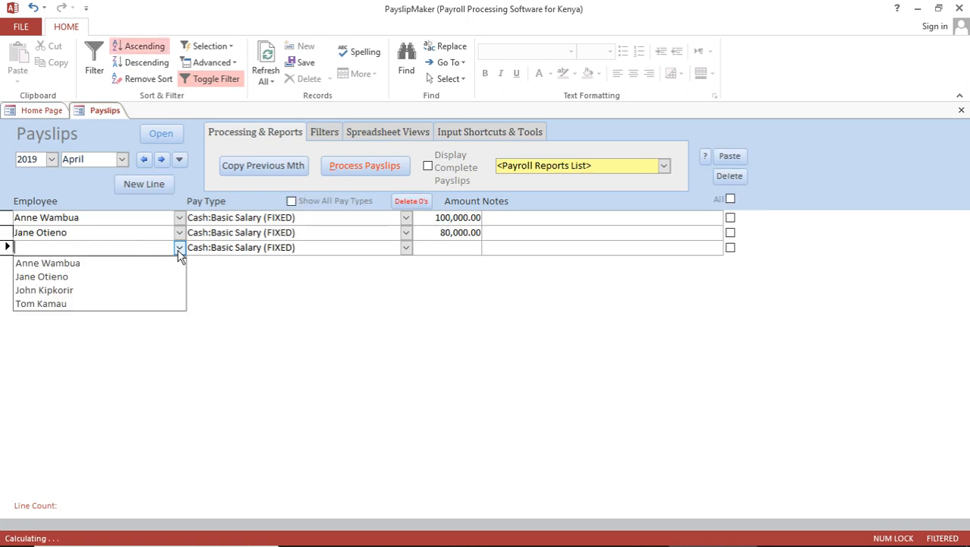
{"action": "left_click", "coordinate": [123, 292]}
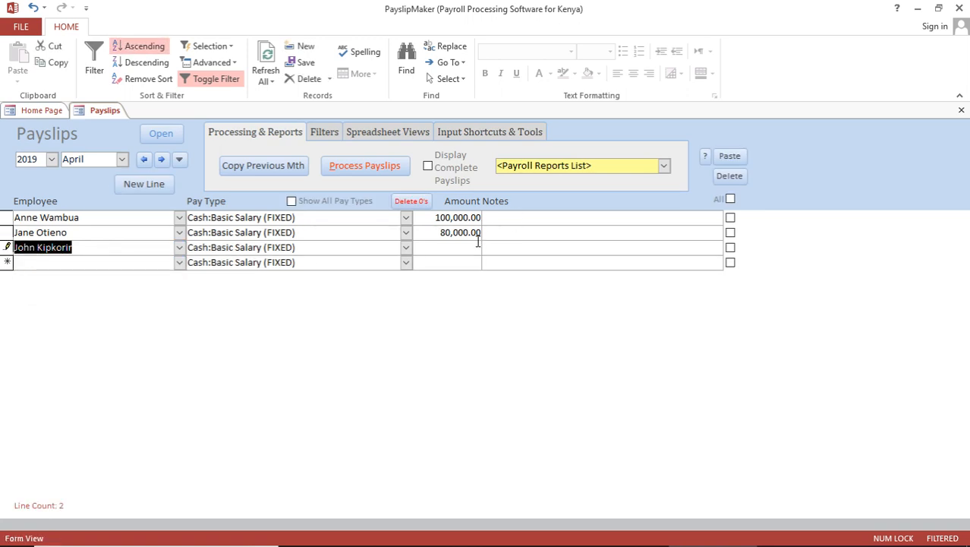
{"action": "left_click", "coordinate": [469, 247]}
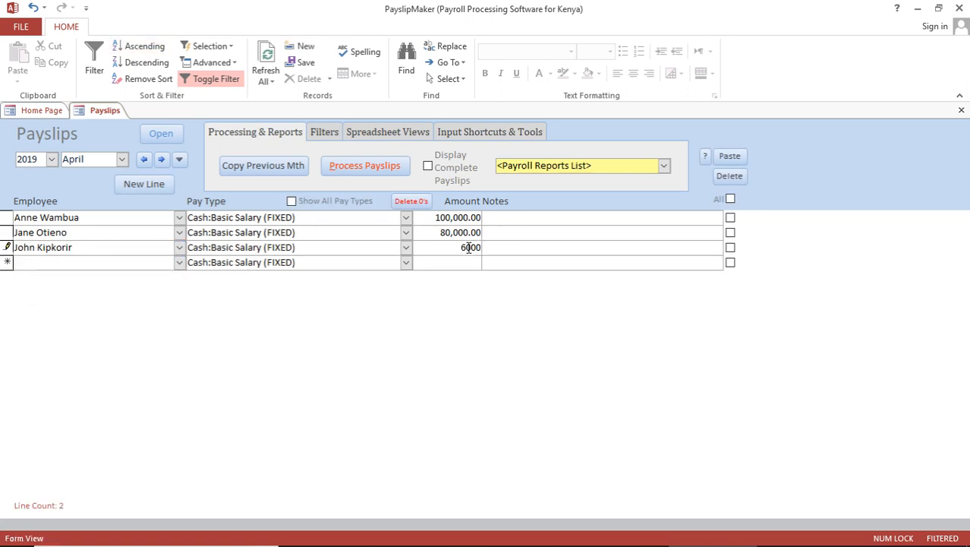
{"action": "left_click", "coordinate": [180, 265]}
{"action": "left_click", "coordinate": [96, 318]}
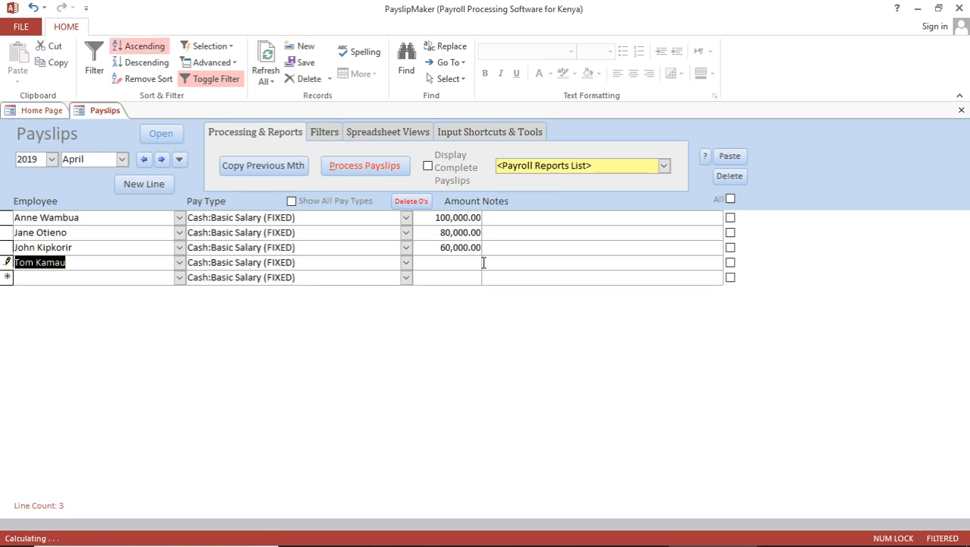
{"action": "left_click", "coordinate": [451, 265]}
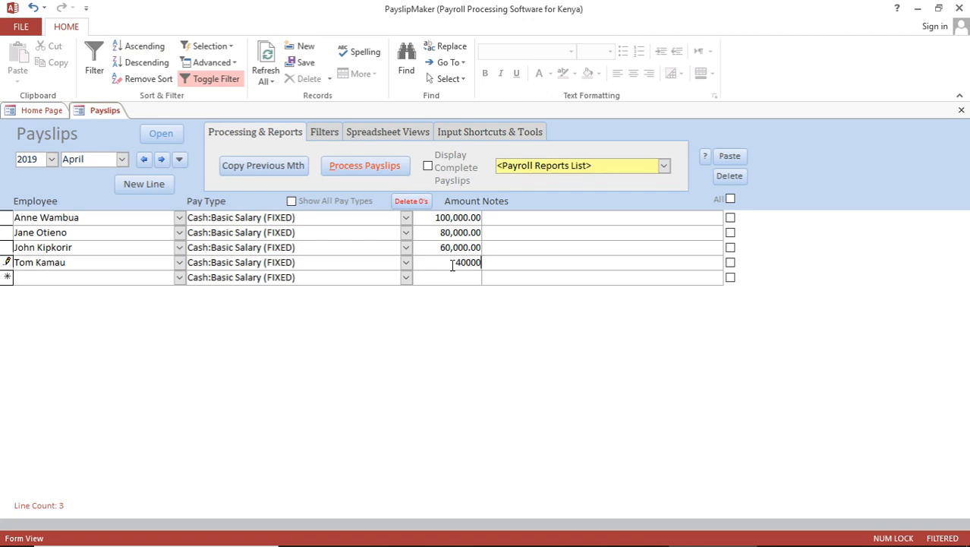
{"action": "type", "text": "40000"}
{"action": "left_click", "coordinate": [448, 276]}
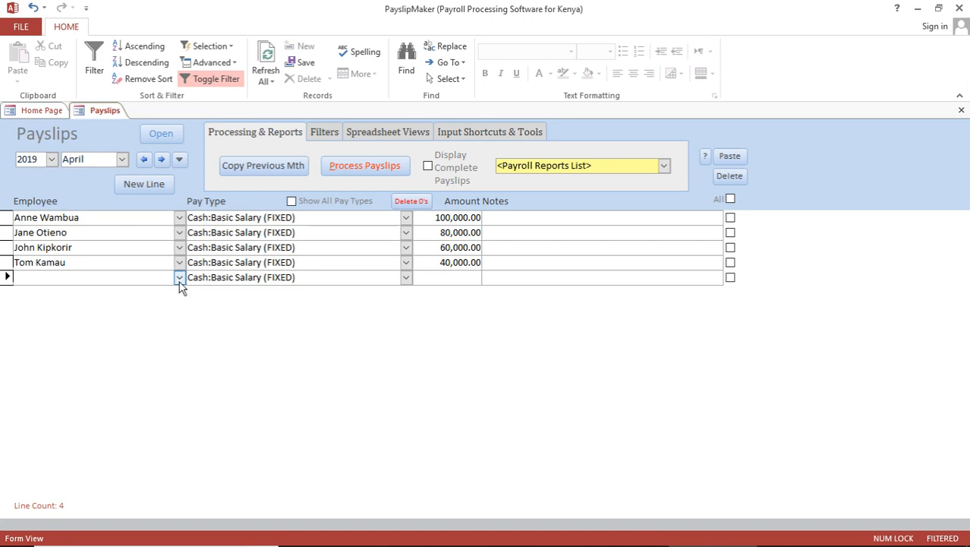
Step: Add a 15,000 Housing Allowance line for the first employee
{"action": "left_click", "coordinate": [180, 278]}
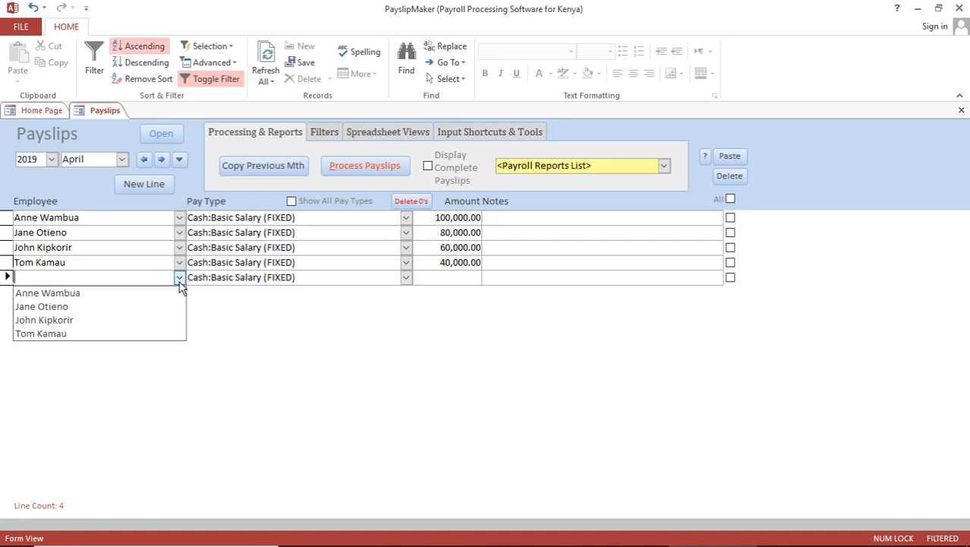
{"action": "left_click", "coordinate": [120, 294]}
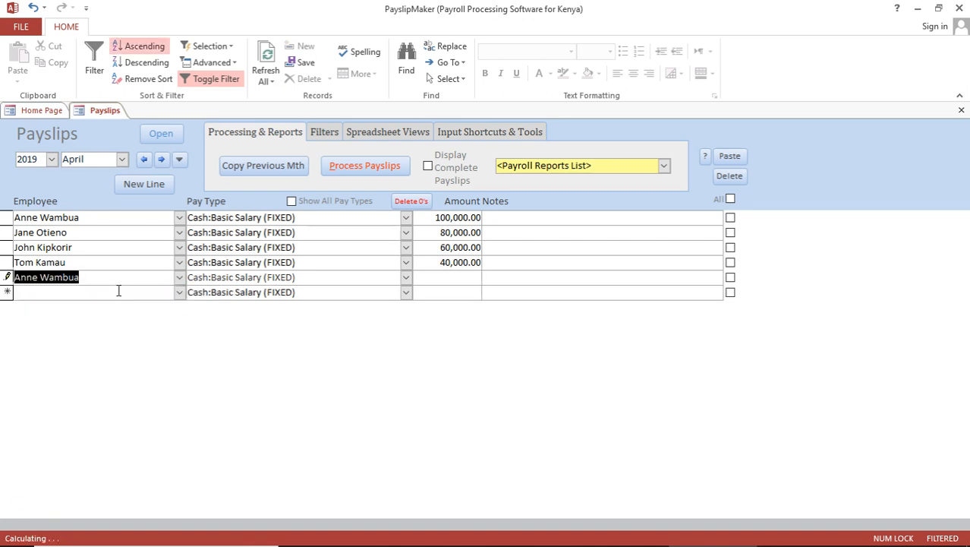
{"action": "left_click", "coordinate": [406, 277]}
{"action": "left_click", "coordinate": [328, 320]}
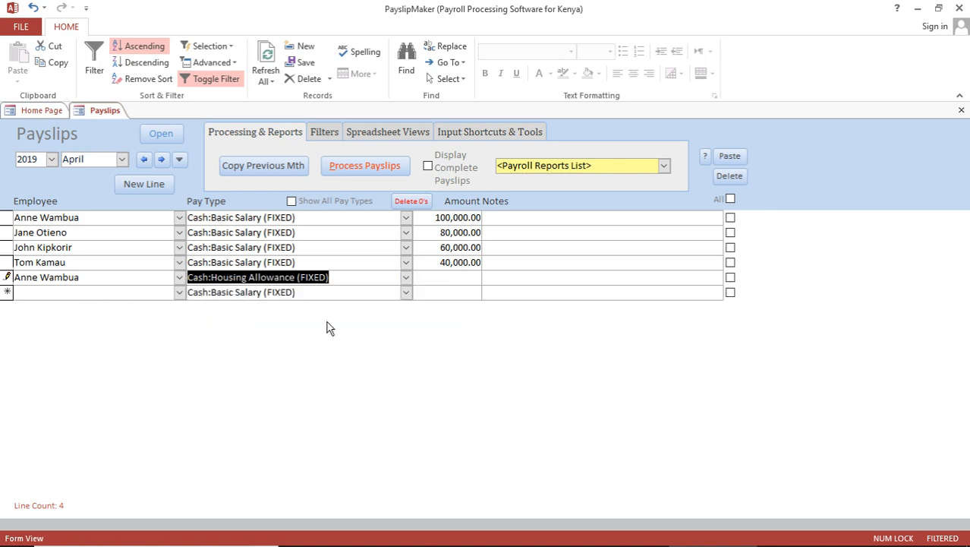
{"action": "left_click", "coordinate": [459, 277]}
{"action": "type", "text": "15000"}
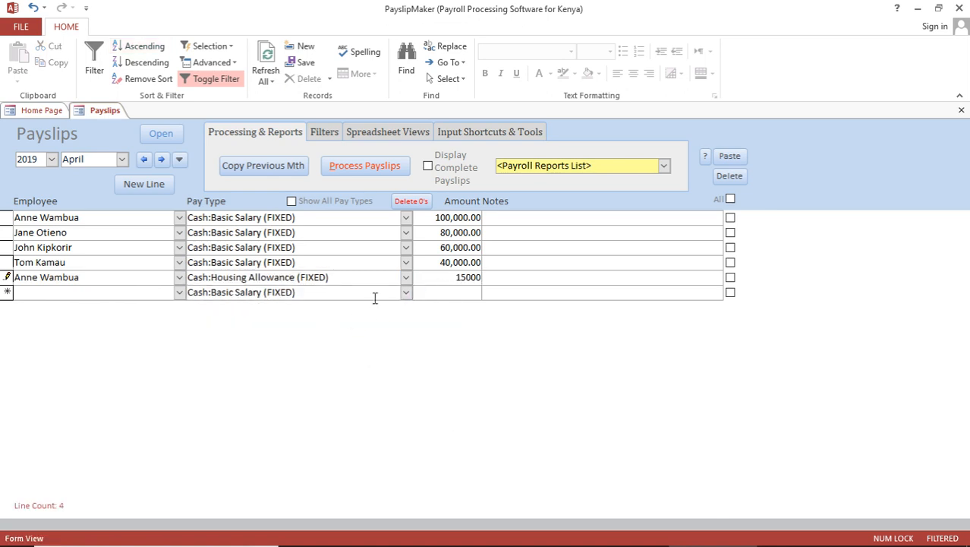
{"action": "left_click", "coordinate": [54, 295]}
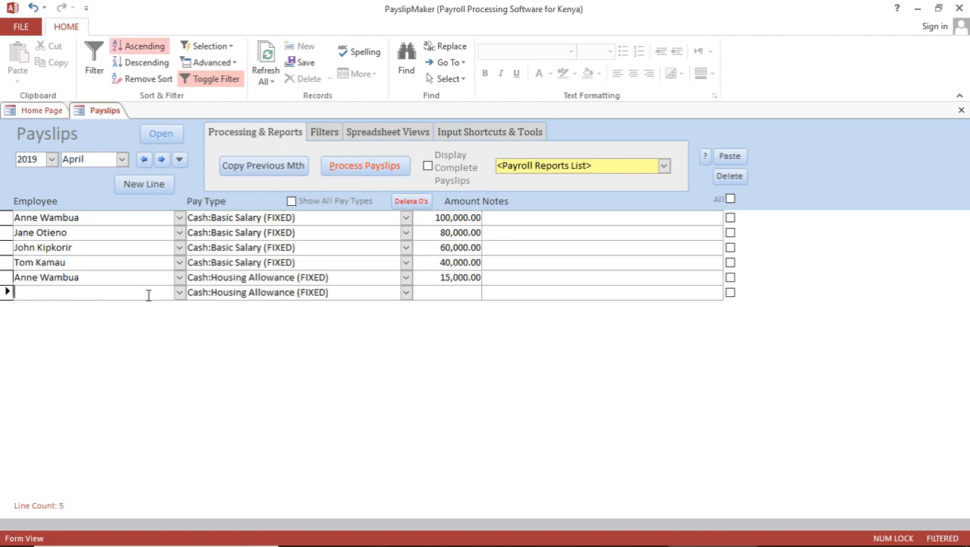
Step: Add a 25,000 Commission line for the 80,000-salary employee
{"action": "left_click", "coordinate": [180, 293]}
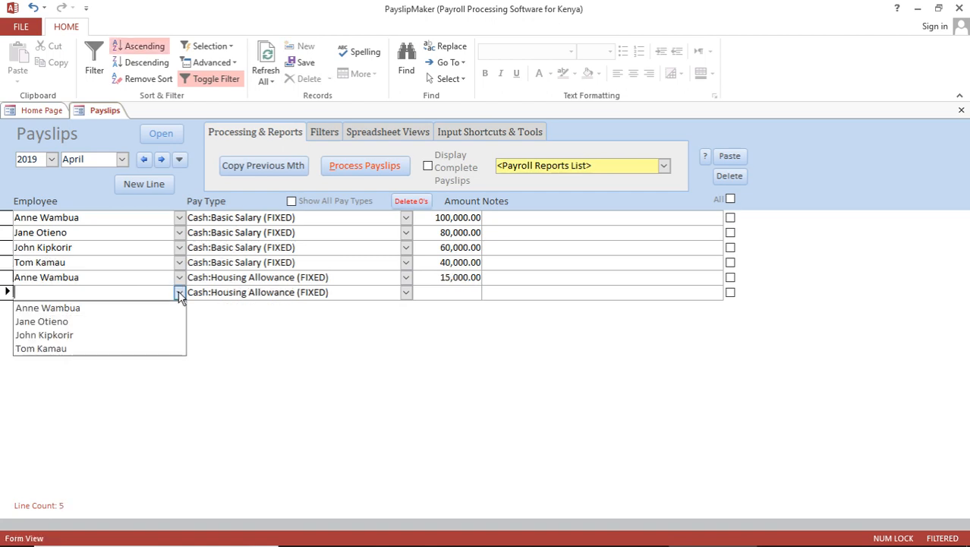
{"action": "left_click", "coordinate": [119, 321]}
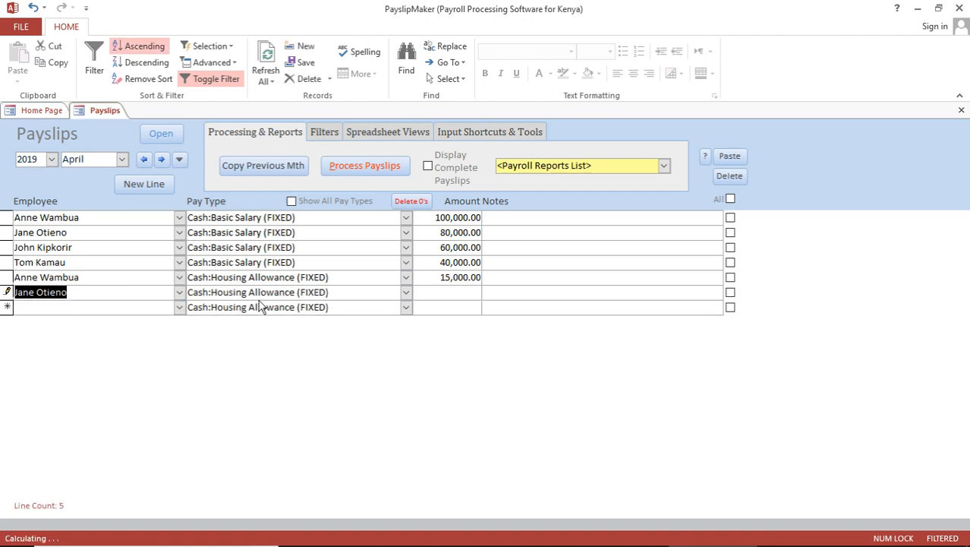
{"action": "left_click", "coordinate": [407, 294]}
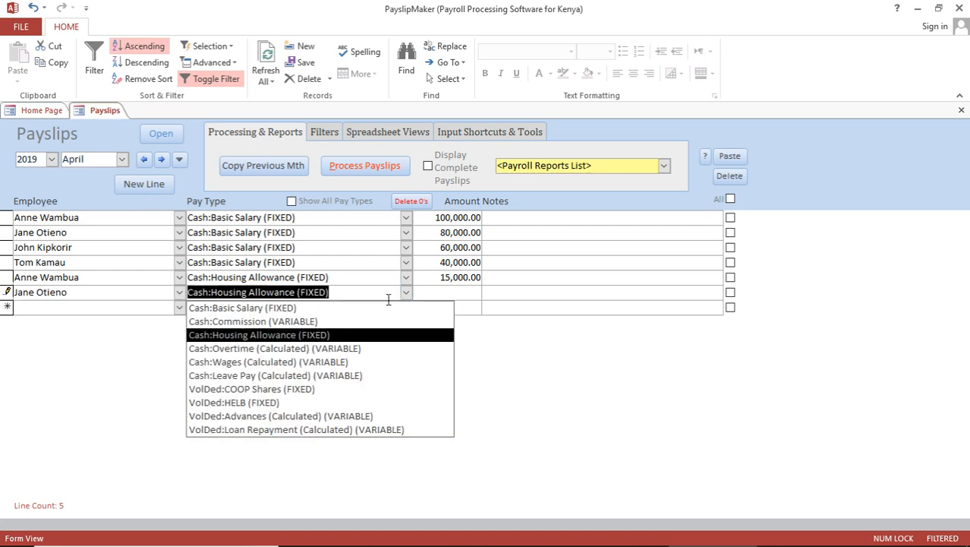
{"action": "left_click", "coordinate": [309, 322]}
{"action": "left_click", "coordinate": [456, 294]}
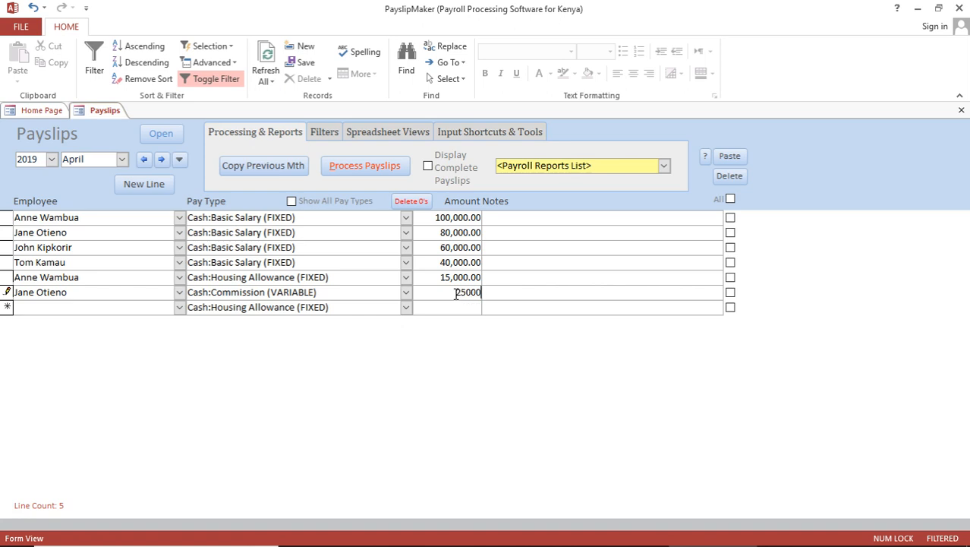
{"action": "left_click", "coordinate": [95, 309]}
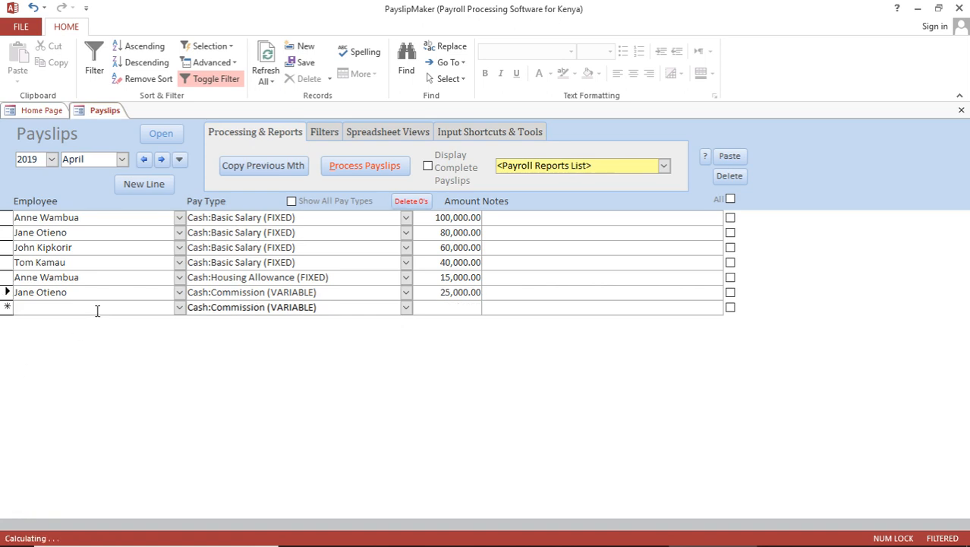
Step: Add a 10,000 COOP Shares deduction line for the 60,000-salary employee
{"action": "left_click", "coordinate": [179, 307]}
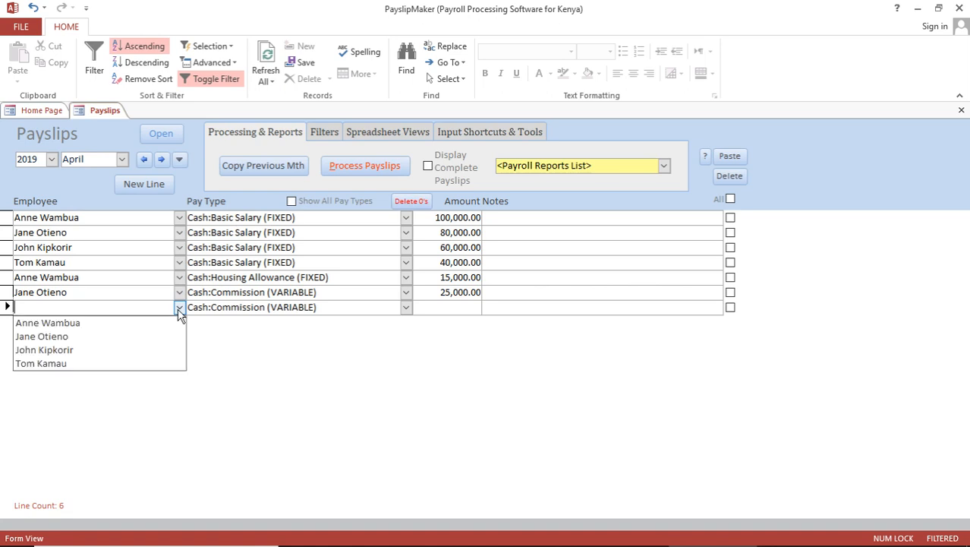
{"action": "left_click", "coordinate": [109, 351]}
{"action": "left_click", "coordinate": [406, 306]}
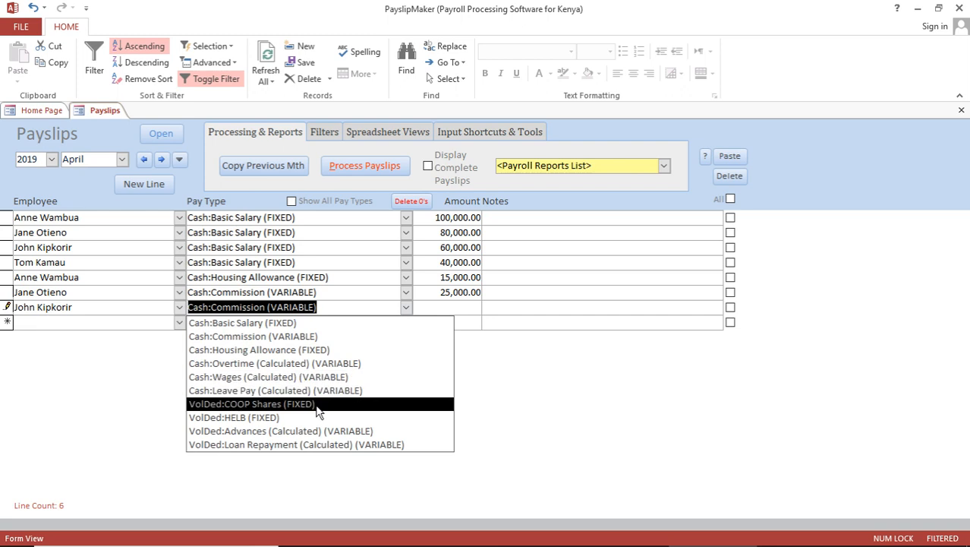
{"action": "left_click", "coordinate": [317, 404]}
{"action": "left_click", "coordinate": [458, 309]}
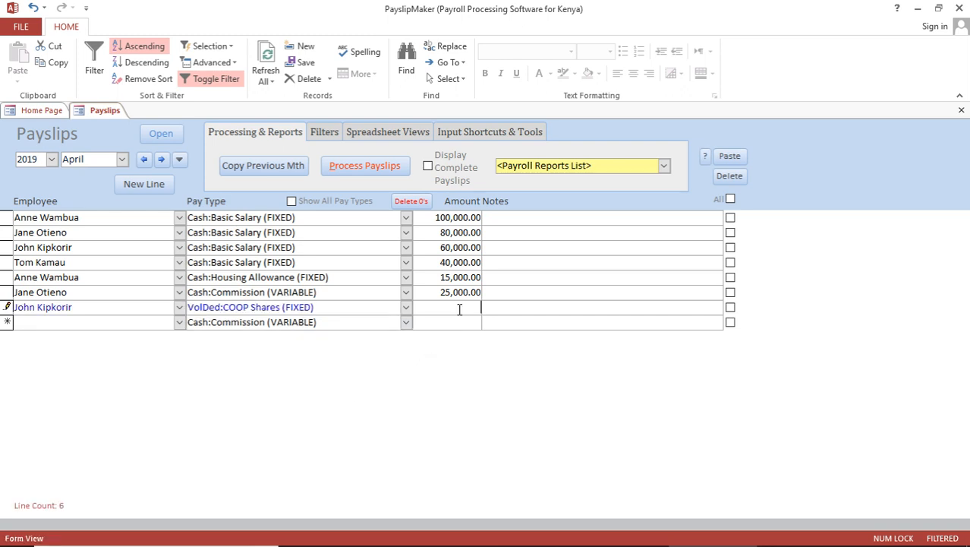
{"action": "type", "text": "10000"}
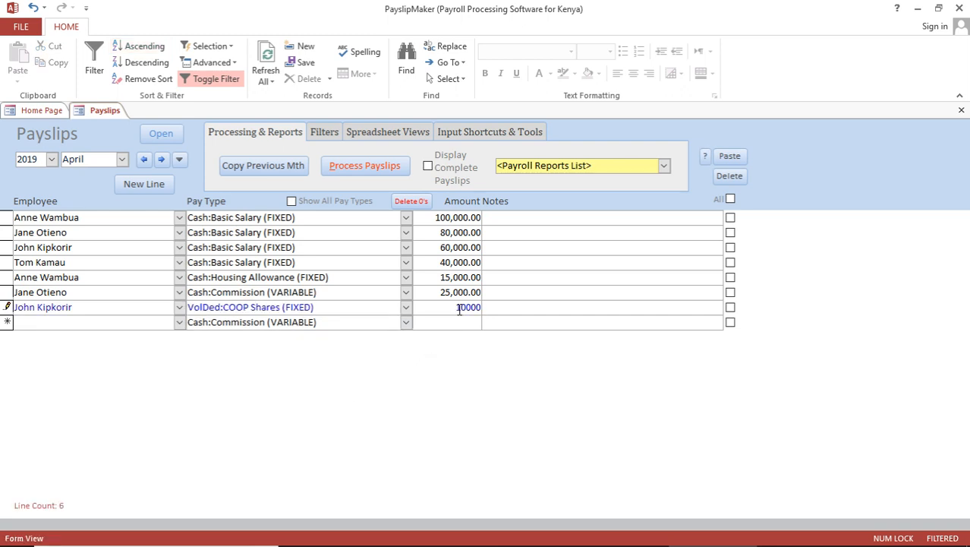
{"action": "left_click", "coordinate": [143, 321]}
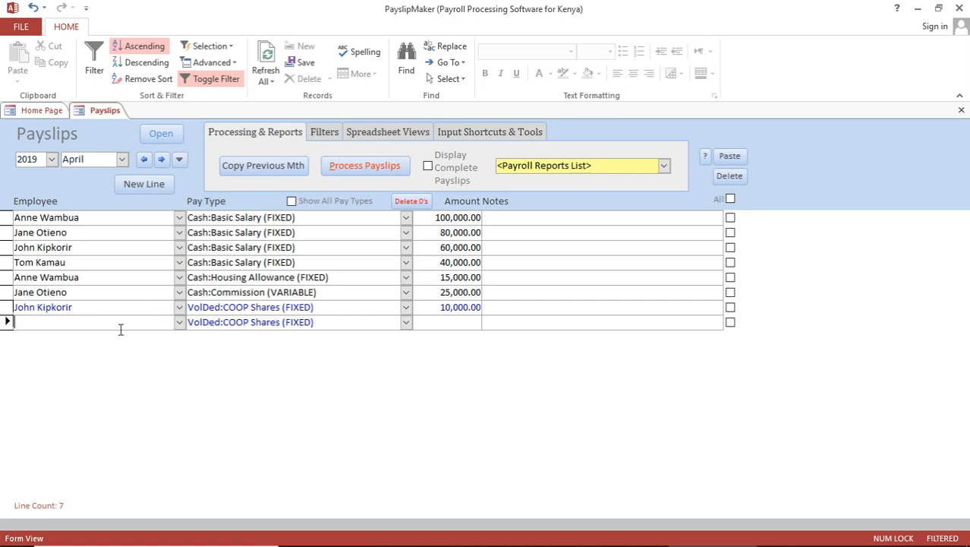
Step: Add a 3,000 HELB deduction line for the 40,000-salary employee
{"action": "left_click", "coordinate": [180, 322]}
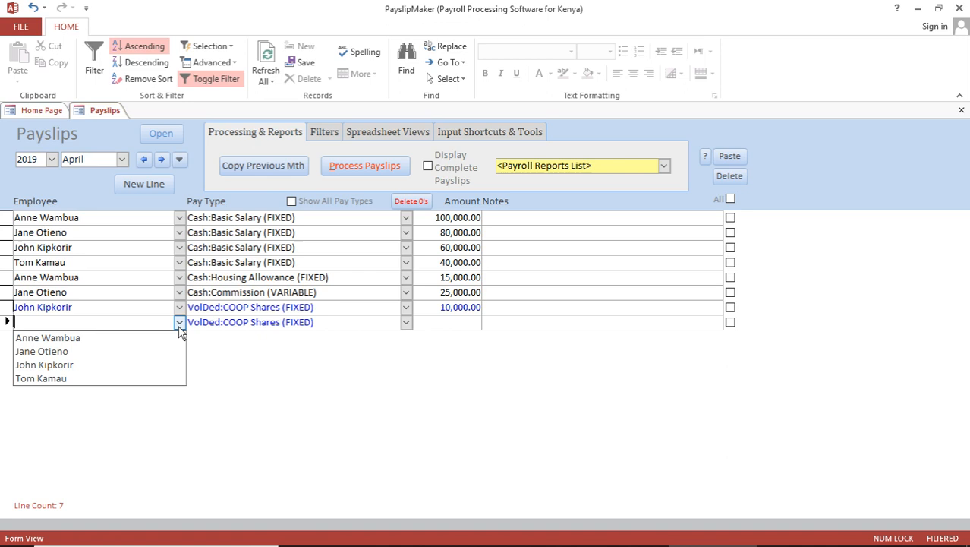
{"action": "left_click", "coordinate": [87, 378]}
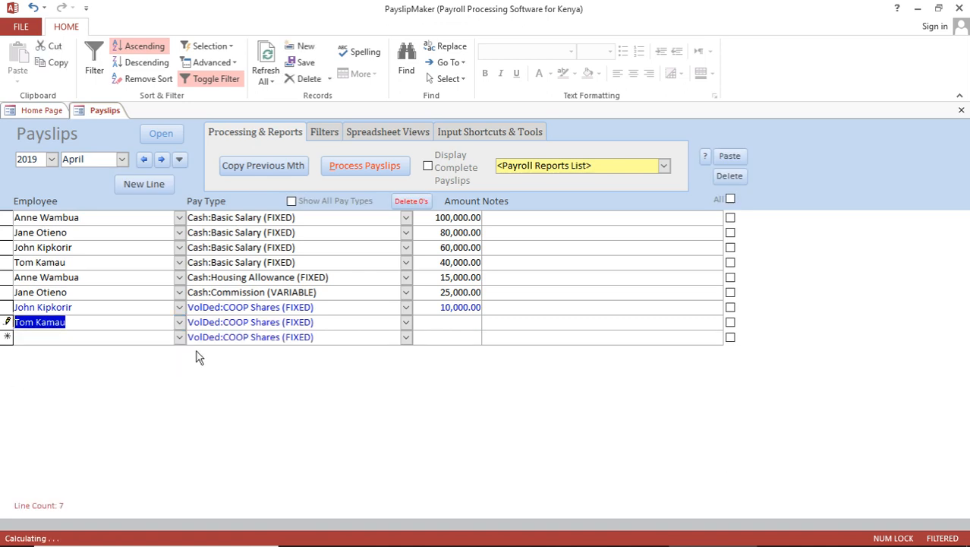
{"action": "left_click", "coordinate": [406, 323]}
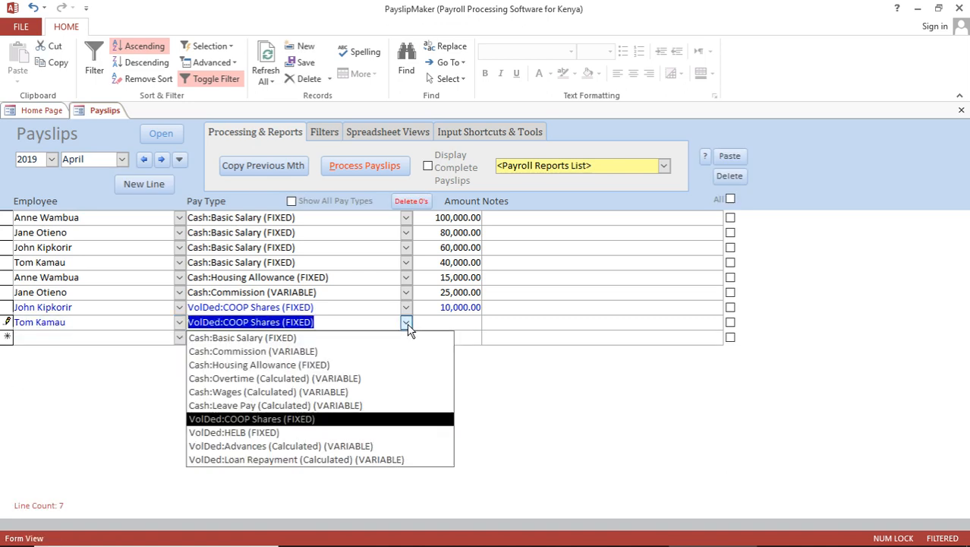
{"action": "left_click", "coordinate": [300, 433]}
{"action": "left_click", "coordinate": [468, 324]}
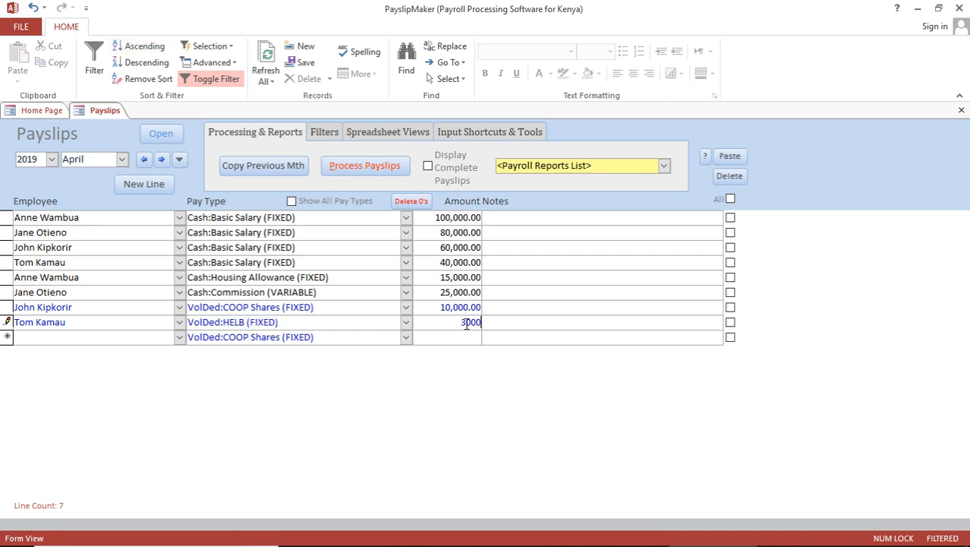
{"action": "type", "text": "3000"}
{"action": "left_click", "coordinate": [451, 337]}
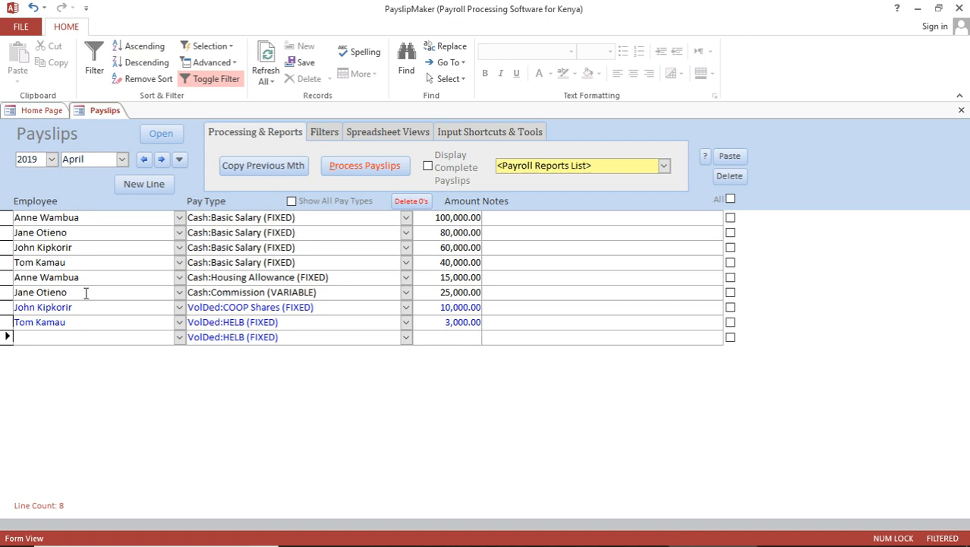
Step: Add an 8,000 Housing Allowance line for the 60,000-salary employee
{"action": "left_click", "coordinate": [179, 337]}
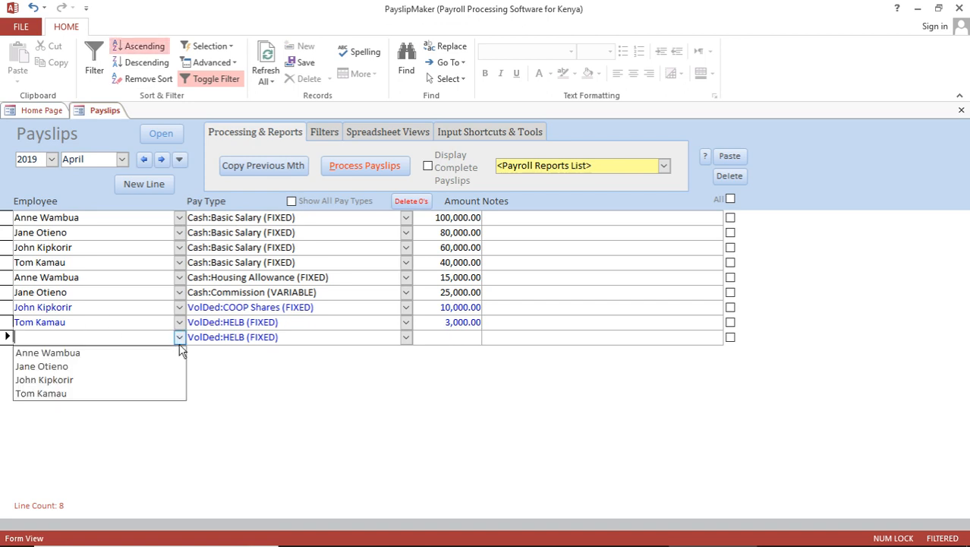
{"action": "left_click", "coordinate": [113, 377]}
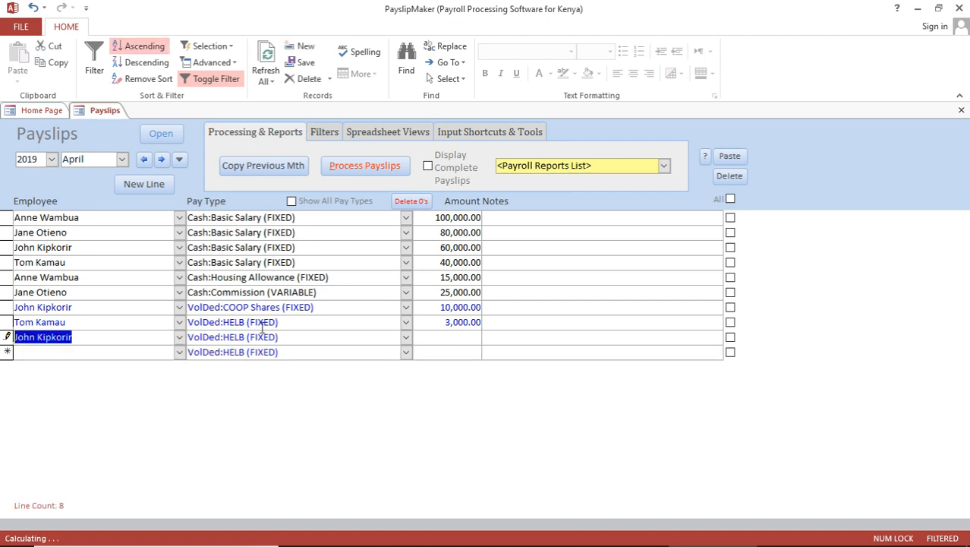
{"action": "left_click", "coordinate": [406, 337]}
{"action": "left_click", "coordinate": [329, 380]}
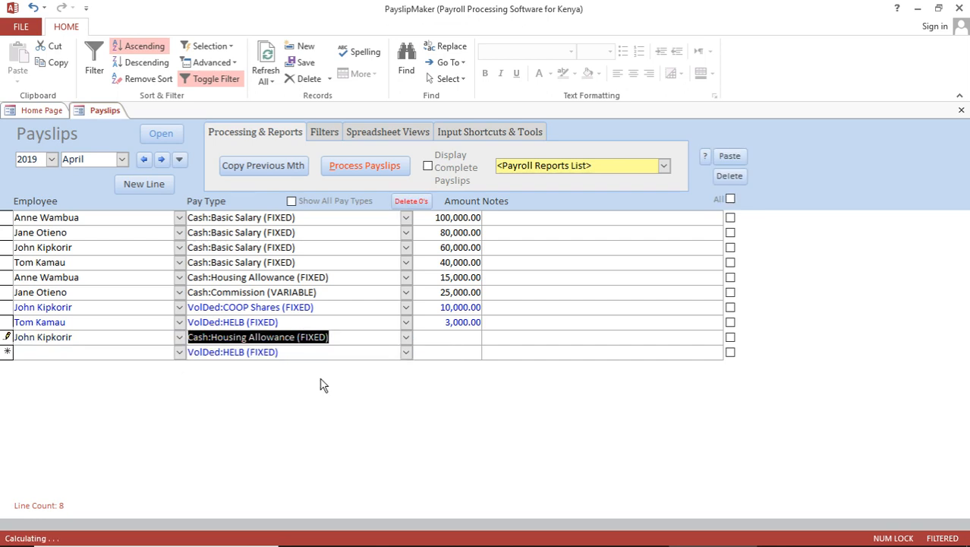
{"action": "left_click", "coordinate": [456, 337]}
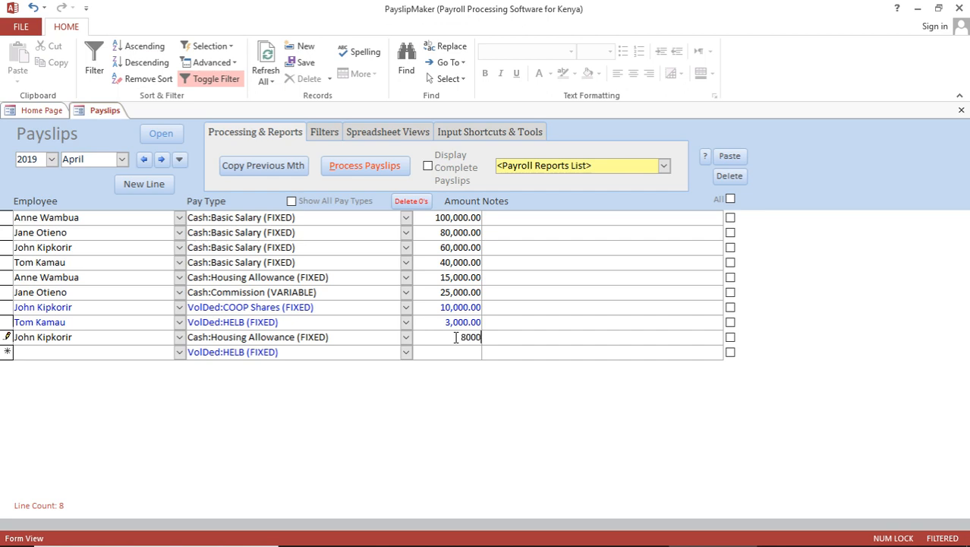
{"action": "left_click", "coordinate": [449, 353]}
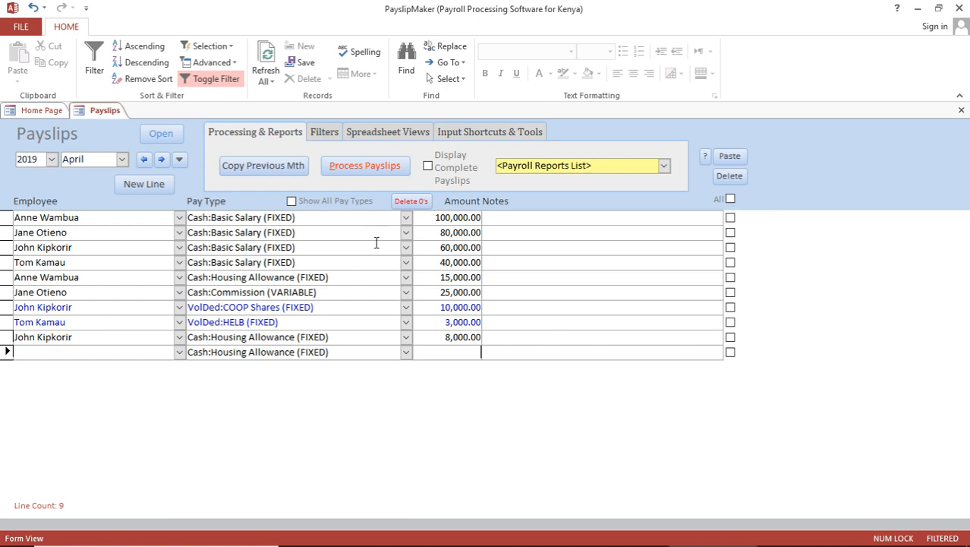
Step: Toggle Display Complete Payslips on and back off to list lines sorted by employee
{"action": "left_click", "coordinate": [429, 164]}
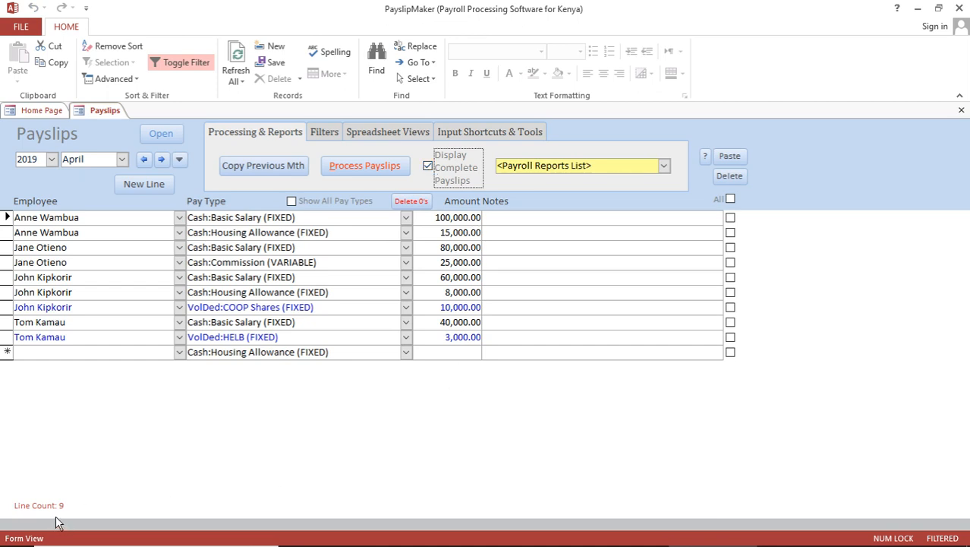
{"action": "left_click", "coordinate": [428, 165]}
Step: Process the April 2019 payroll, confirming it and acknowledging the success message
{"action": "left_click", "coordinate": [366, 170]}
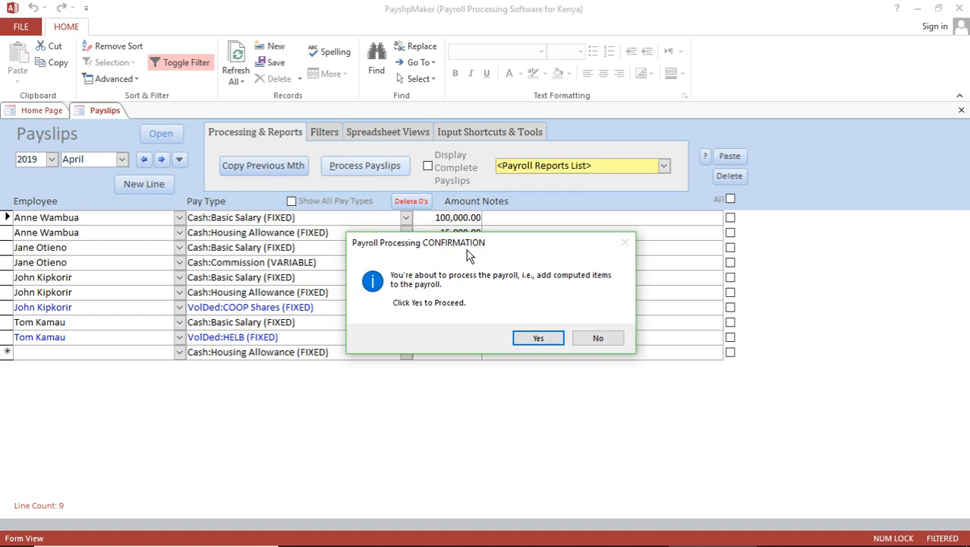
{"action": "left_click", "coordinate": [538, 340]}
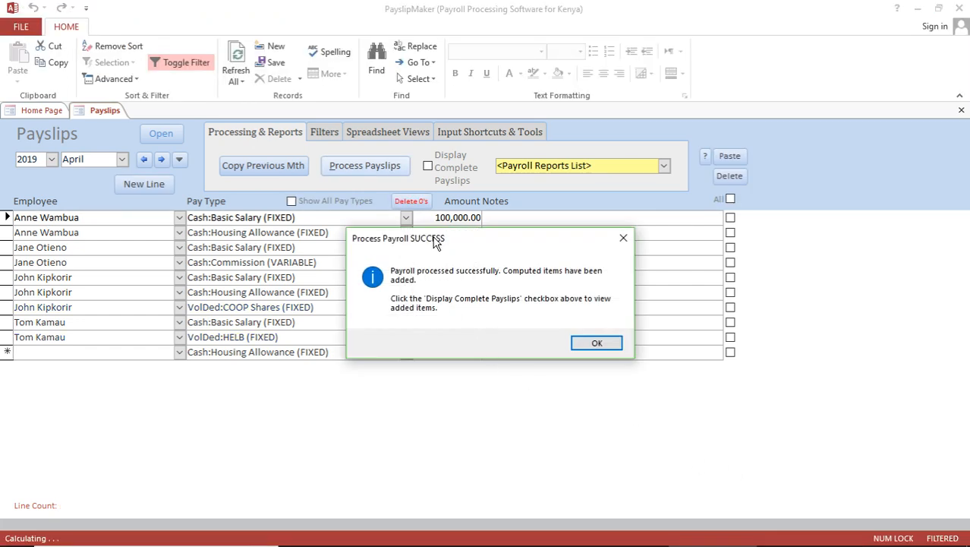
{"action": "left_click", "coordinate": [605, 349]}
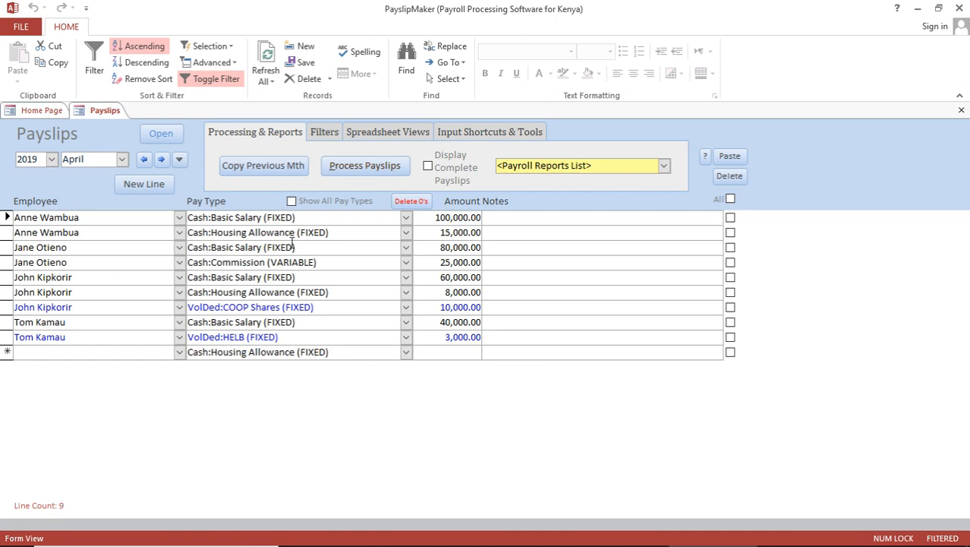
{"action": "left_click", "coordinate": [428, 166]}
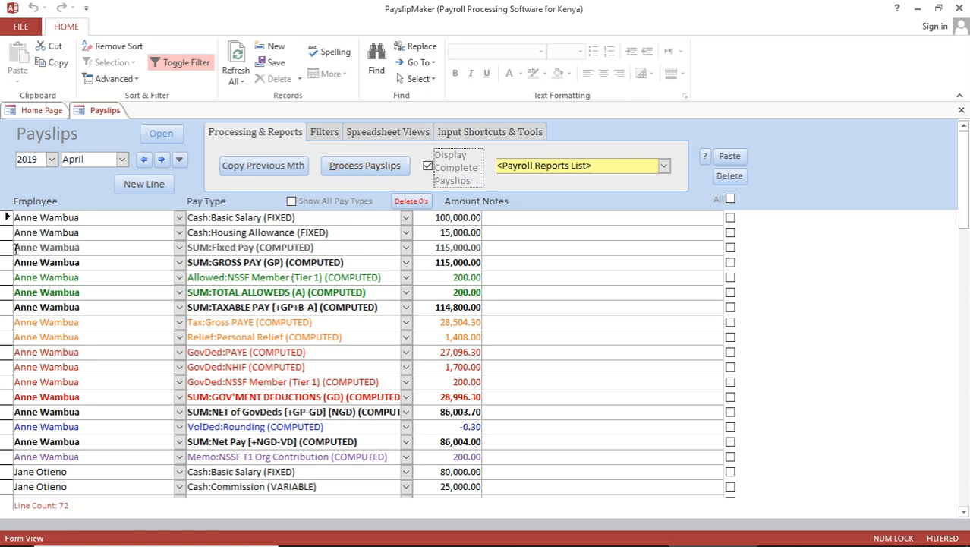
{"action": "left_click", "coordinate": [6, 217]}
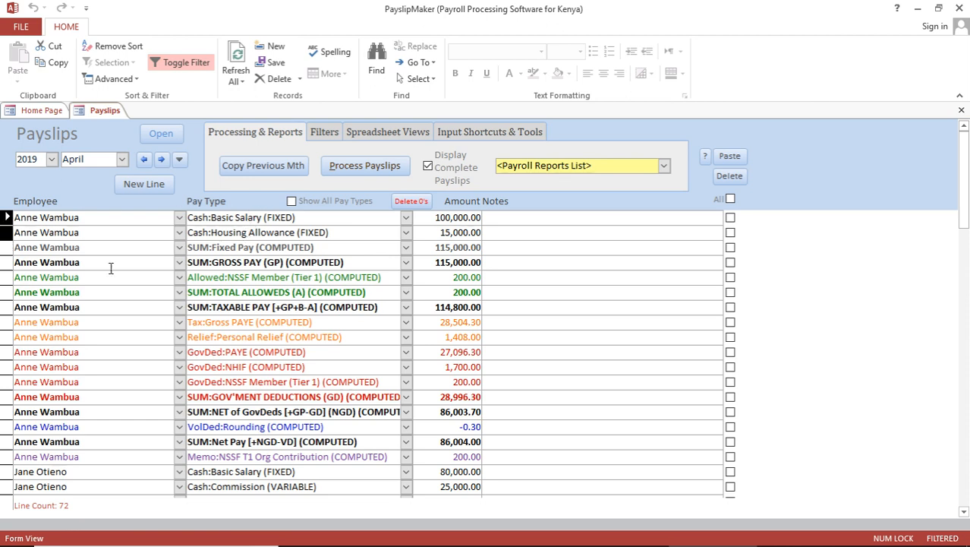
{"action": "left_click", "coordinate": [6, 250]}
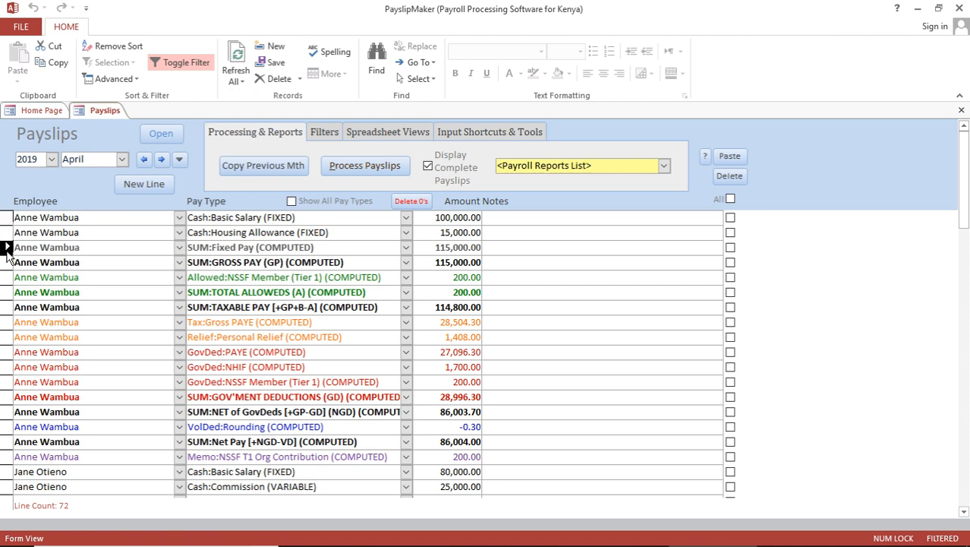
{"action": "left_click", "coordinate": [6, 457], "text": "shift"}
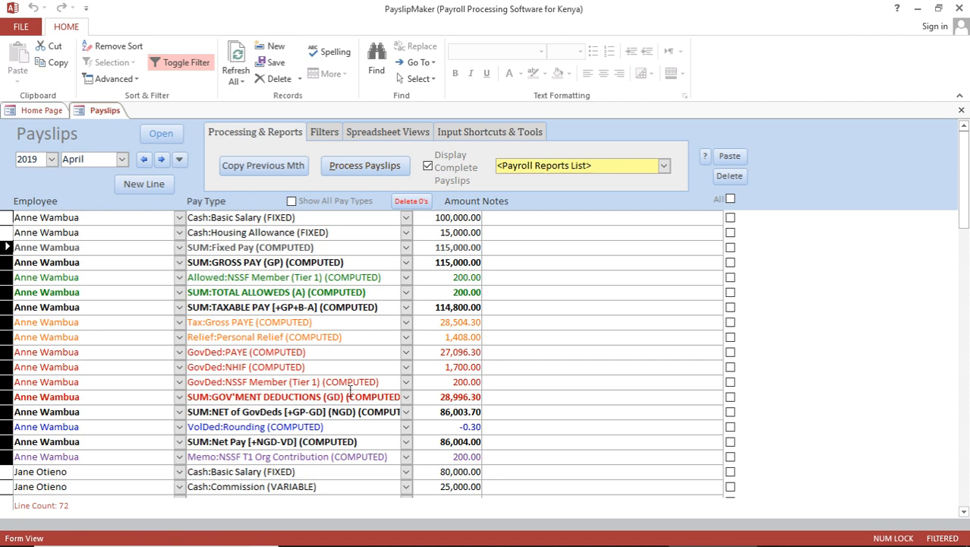
{"action": "left_click", "coordinate": [438, 397]}
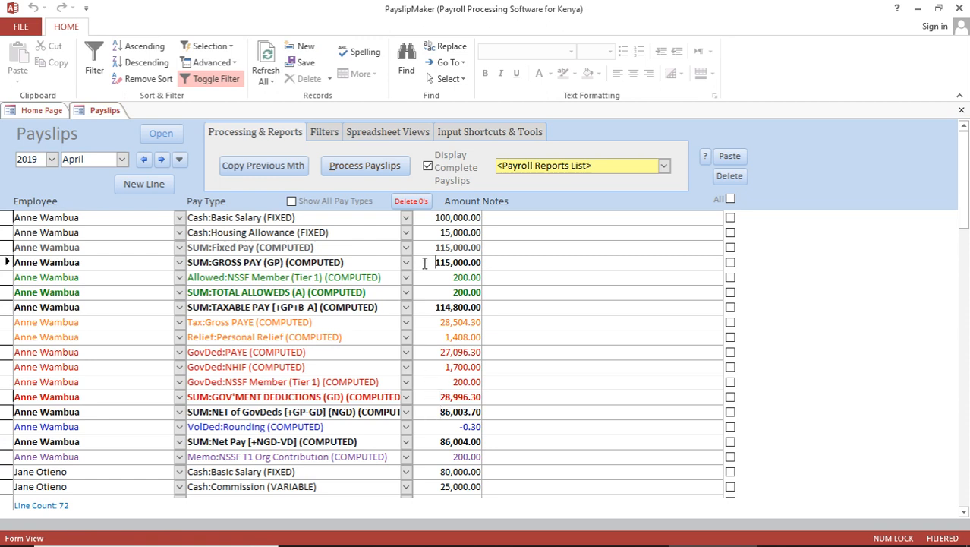
{"action": "left_click", "coordinate": [434, 396]}
{"action": "left_click", "coordinate": [435, 412]}
{"action": "left_click_drag", "start_coordinate": [424, 442], "coordinate": [483, 439]}
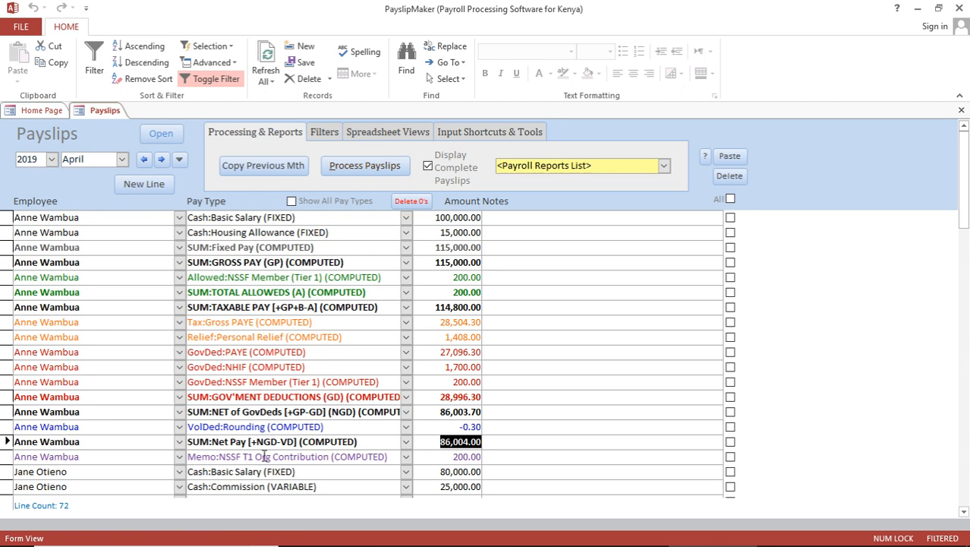
{"action": "left_click", "coordinate": [446, 456]}
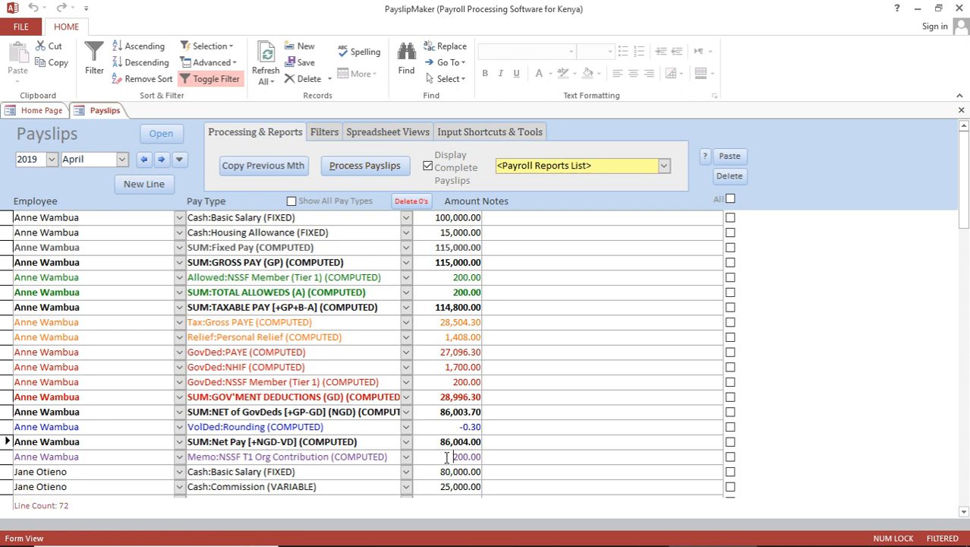
{"action": "left_click_drag", "start_coordinate": [448, 456], "coordinate": [481, 456]}
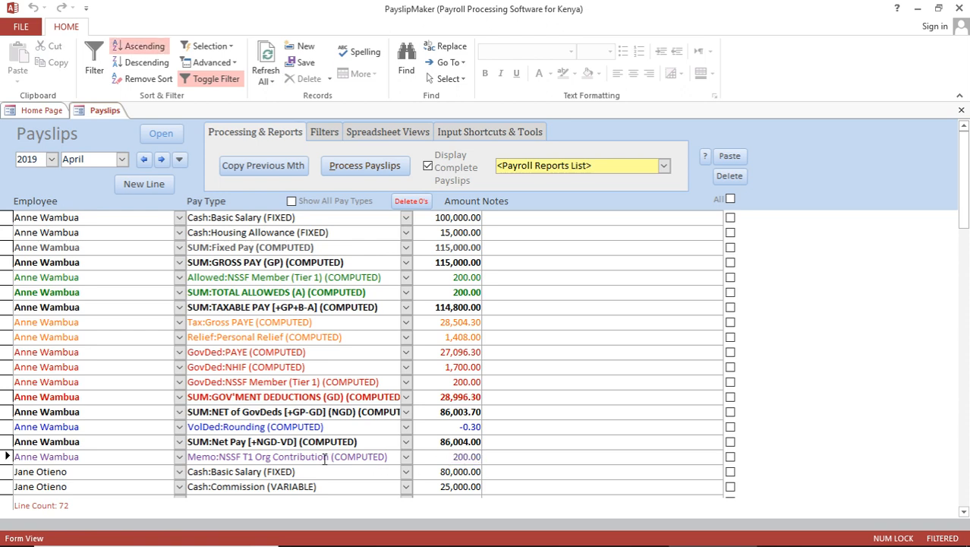
{"action": "left_click", "coordinate": [433, 456]}
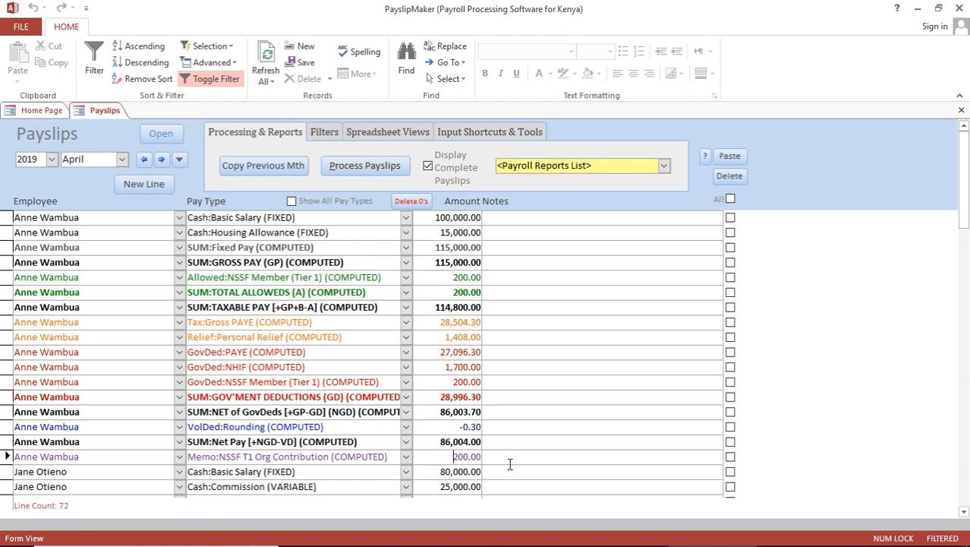
Step: Show only the nine entered pay lines and take a first look at the payroll reports list
{"action": "left_click", "coordinate": [429, 167]}
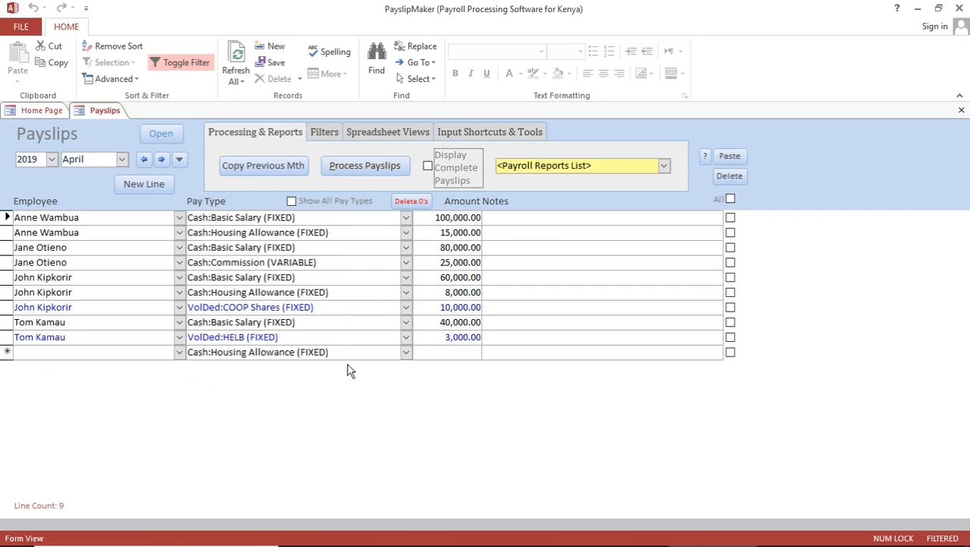
{"action": "left_click", "coordinate": [665, 166]}
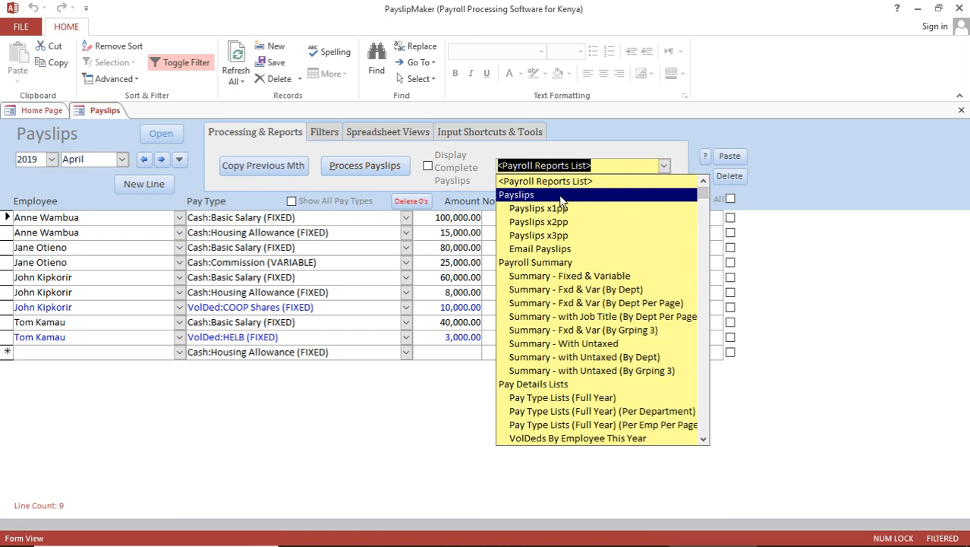
{"action": "key", "text": "Down"}
{"action": "key", "text": "Down"}
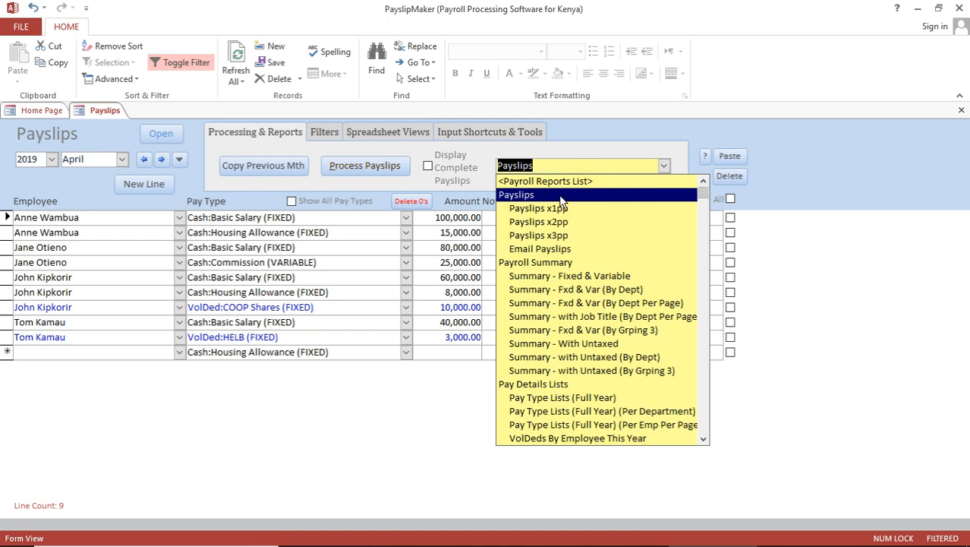
{"action": "left_click", "coordinate": [556, 265]}
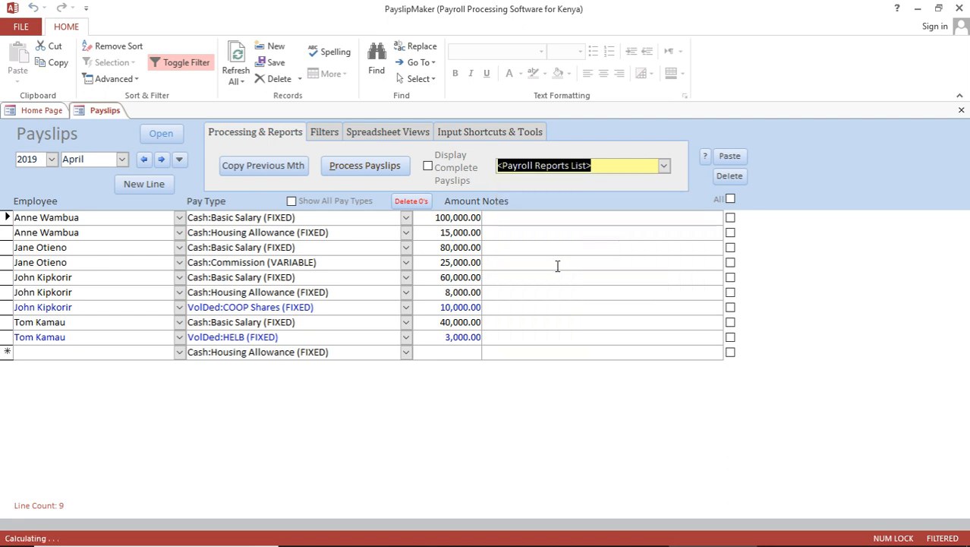
Step: Scroll through the payroll reports list to see the bank, journal and P10 reports
{"action": "left_click", "coordinate": [664, 167]}
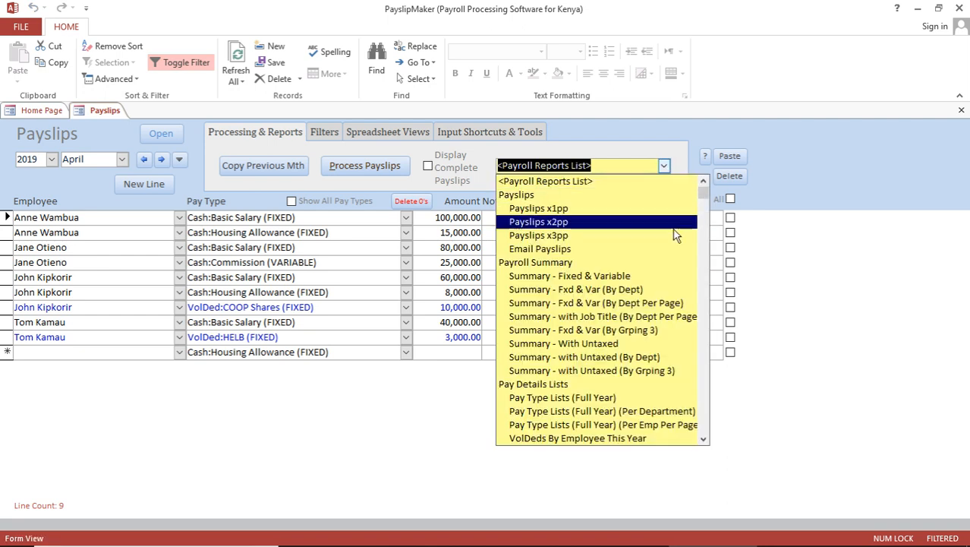
{"action": "left_click", "coordinate": [704, 439]}
{"action": "left_click_drag", "start_coordinate": [704, 440], "coordinate": [704, 440]}
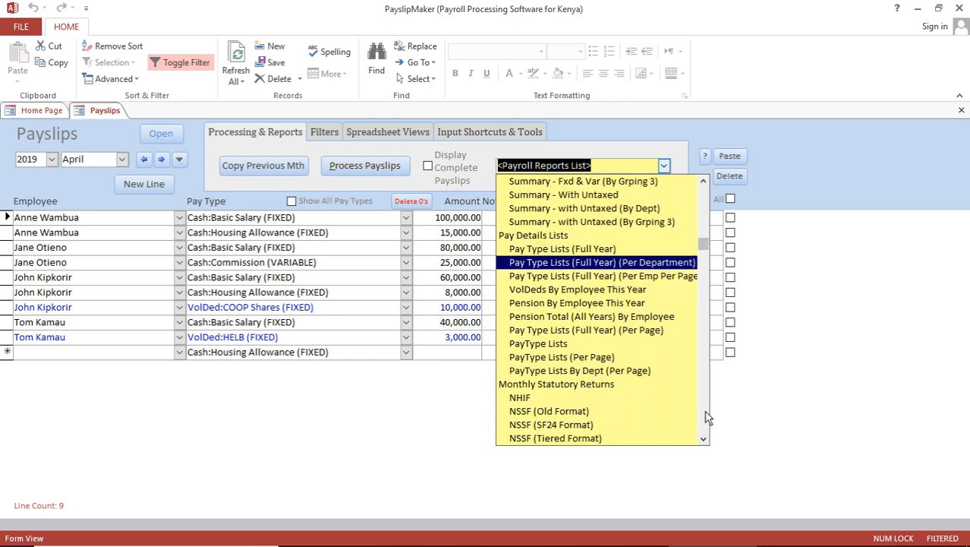
{"action": "left_click", "coordinate": [612, 385]}
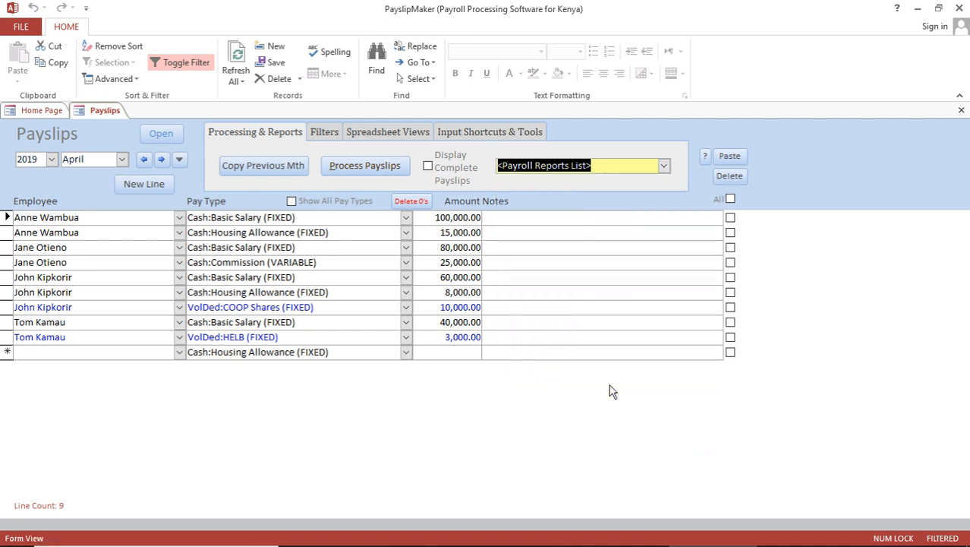
{"action": "left_click", "coordinate": [664, 166]}
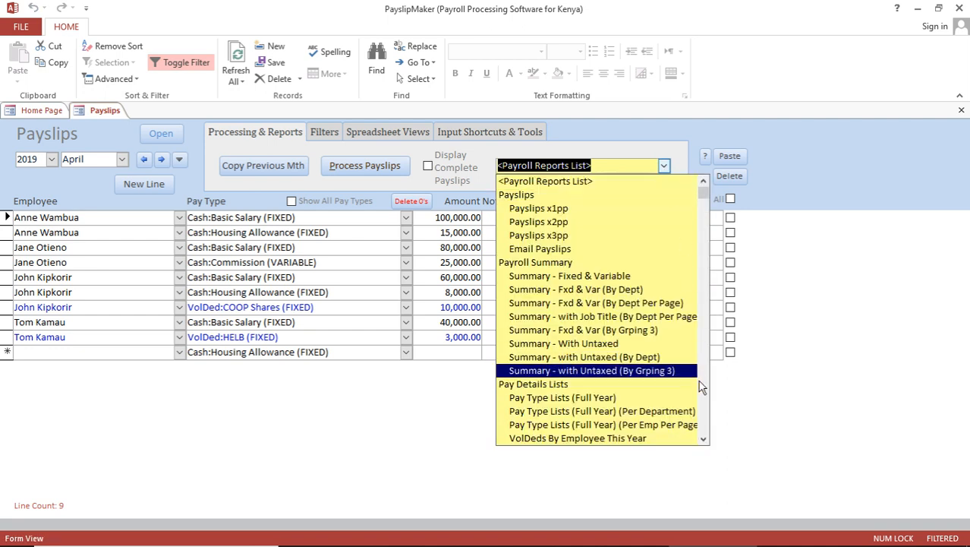
{"action": "left_click", "coordinate": [705, 400]}
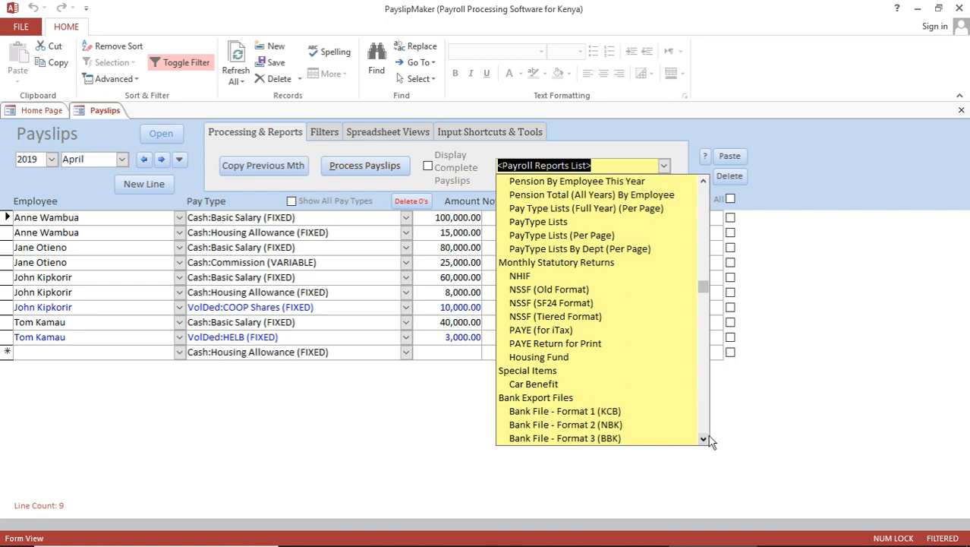
{"action": "left_click_drag", "start_coordinate": [705, 442], "coordinate": [705, 441]}
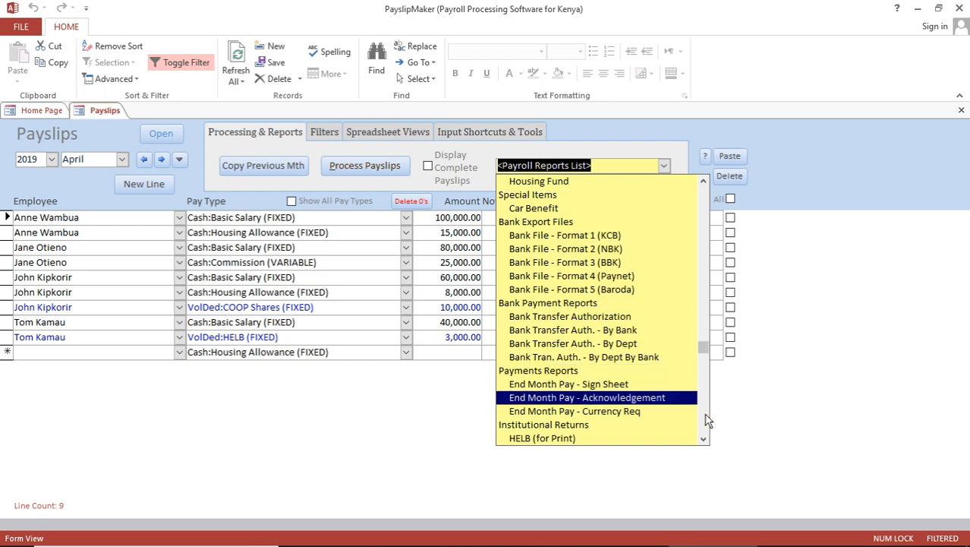
{"action": "left_click", "coordinate": [704, 440]}
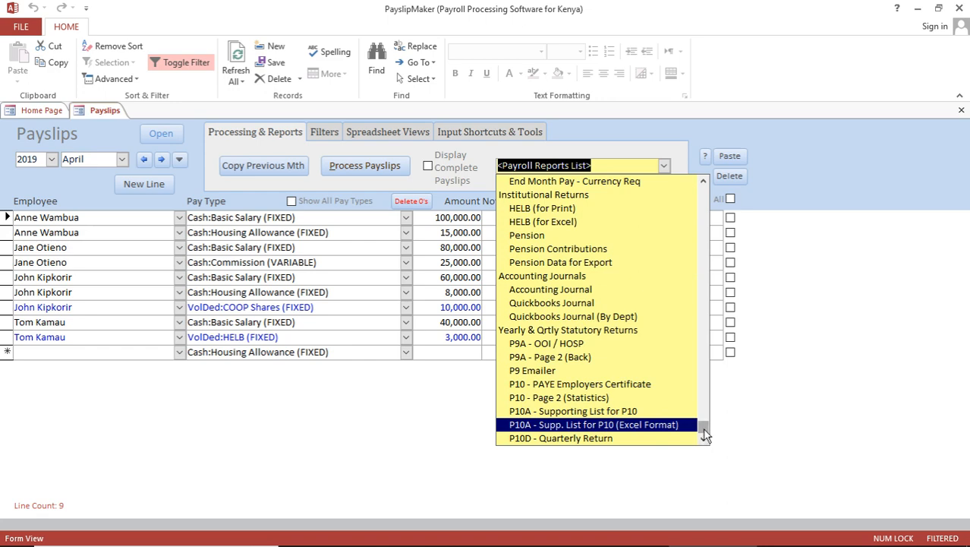
{"action": "left_click_drag", "start_coordinate": [706, 435], "coordinate": [706, 194]}
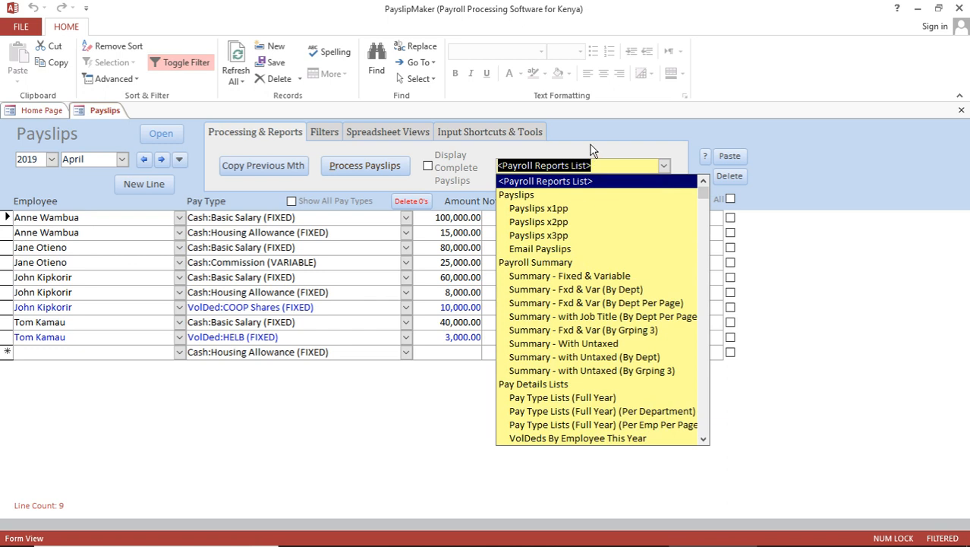
Step: Preview the Payslips x2pp report at 100%, showing two April 2019 payslips per page
{"action": "left_click", "coordinate": [560, 222]}
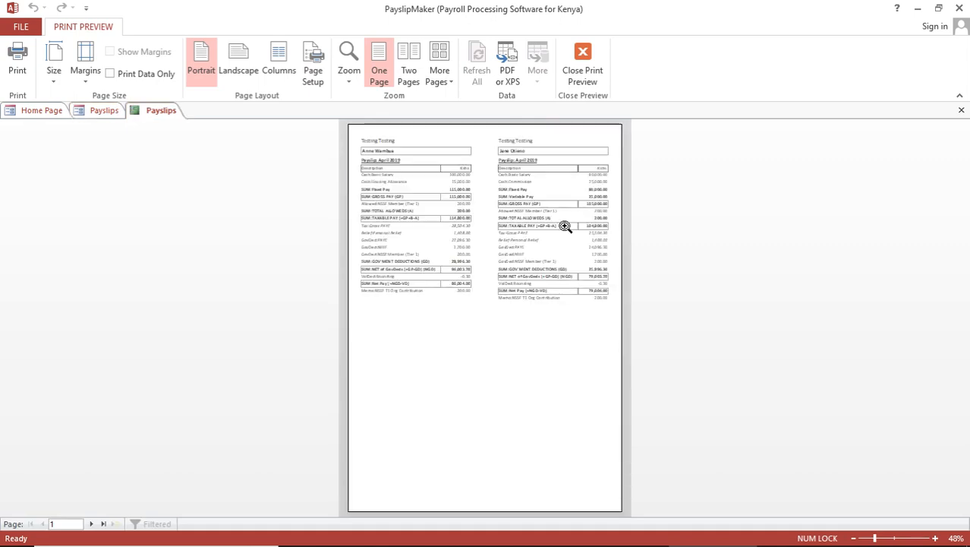
{"action": "left_click", "coordinate": [484, 183]}
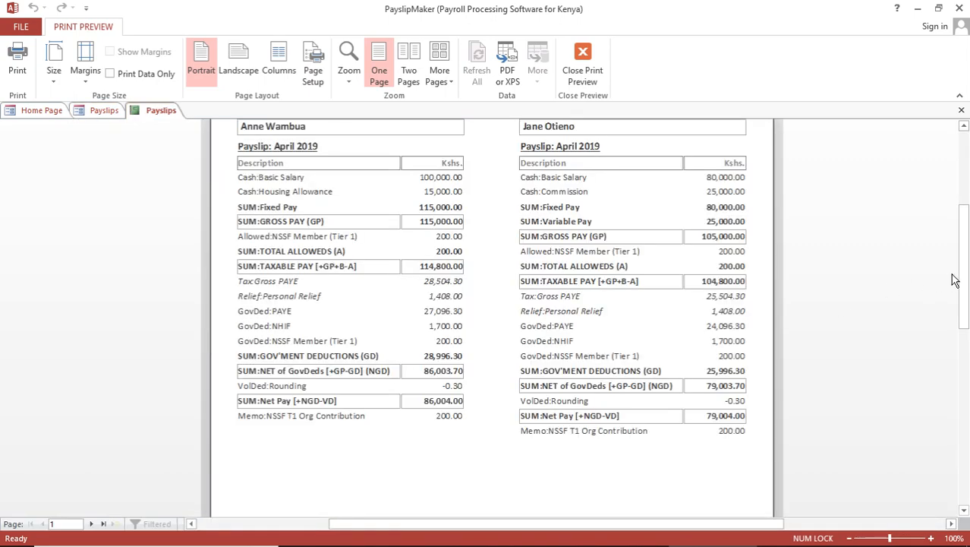
{"action": "left_click_drag", "start_coordinate": [966, 273], "coordinate": [968, 259]}
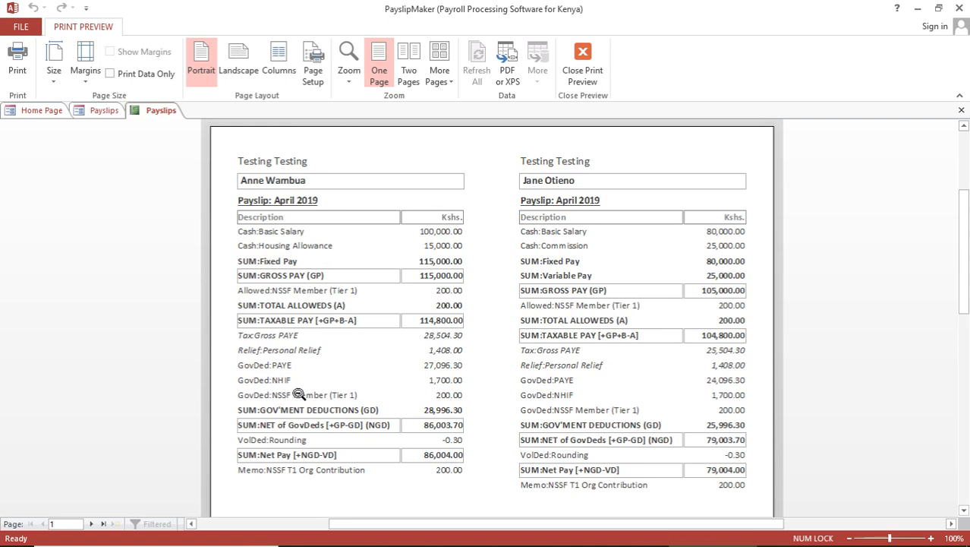
Step: In Payslip Setting, tick Show Item for Department, Job Title, Staff, PIN and NHIF Number
{"action": "left_click", "coordinate": [41, 114]}
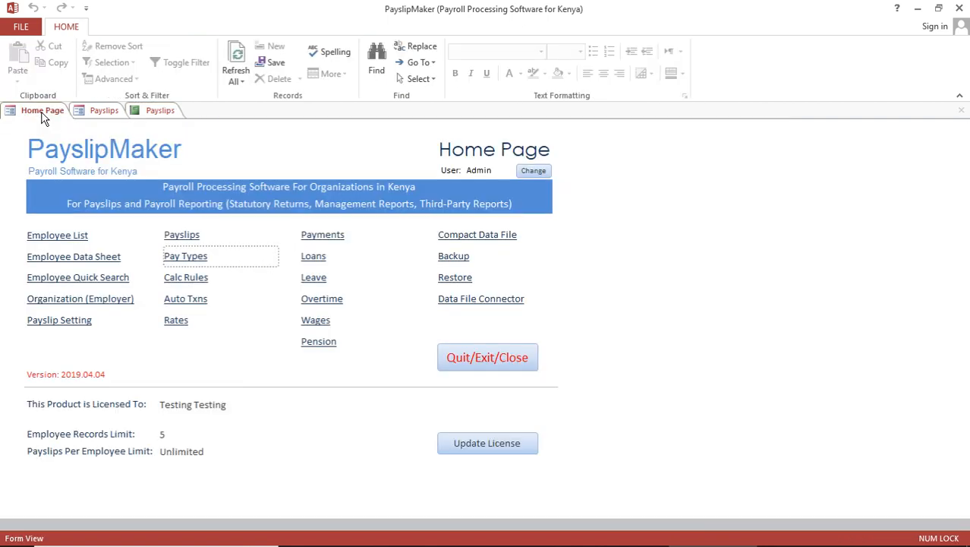
{"action": "left_click", "coordinate": [61, 320]}
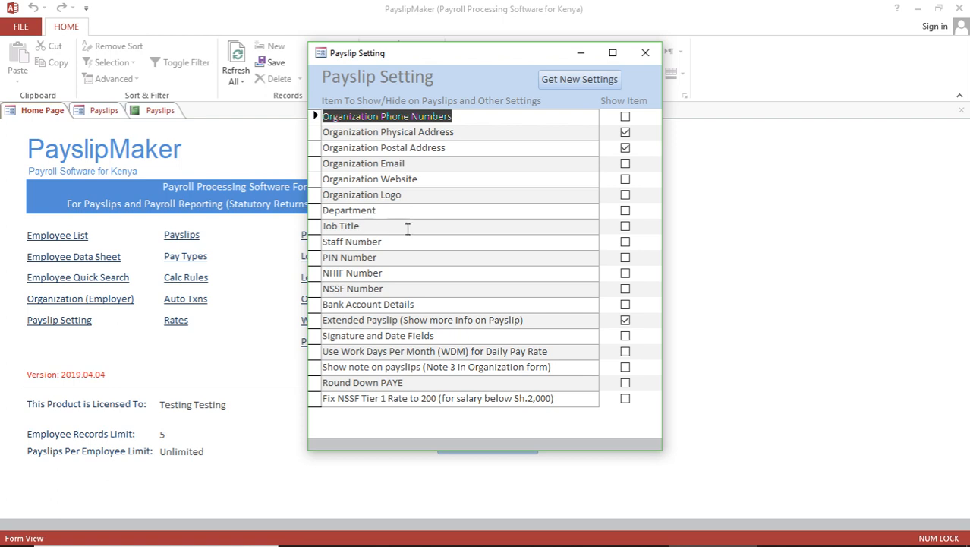
{"action": "left_click", "coordinate": [626, 211]}
{"action": "left_click", "coordinate": [626, 228]}
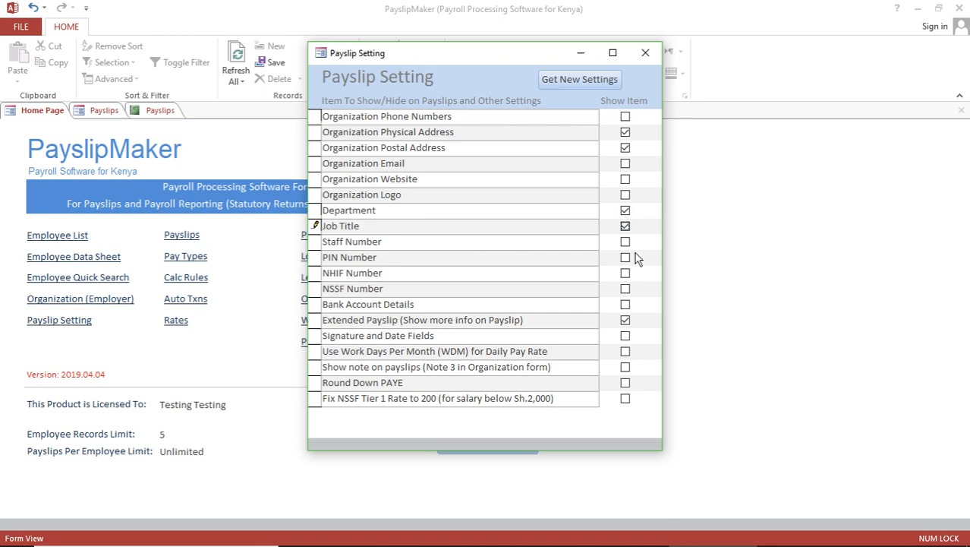
{"action": "left_click", "coordinate": [626, 242]}
{"action": "left_click", "coordinate": [626, 258]}
{"action": "left_click", "coordinate": [625, 275]}
{"action": "left_click", "coordinate": [645, 54]}
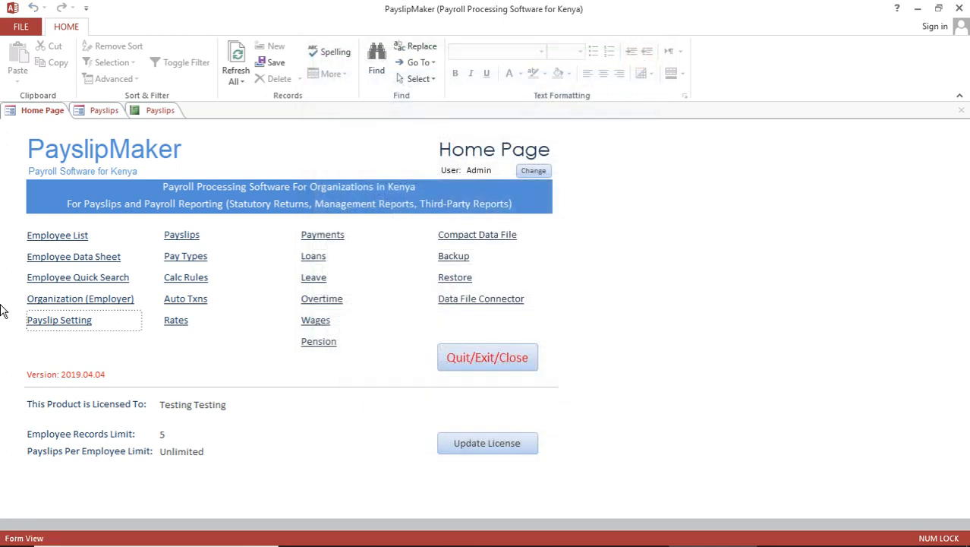
Step: Enter the organisation phone and address Downtown, postcode 000, Nairobi, then close the Organization form
{"action": "left_click", "coordinate": [70, 299]}
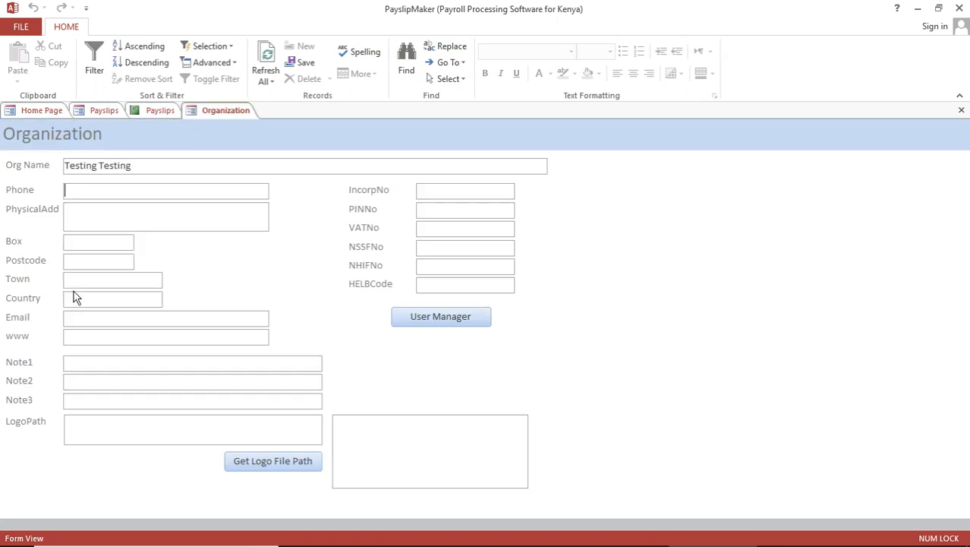
{"action": "left_click", "coordinate": [91, 216]}
{"action": "type", "text": "Do"}
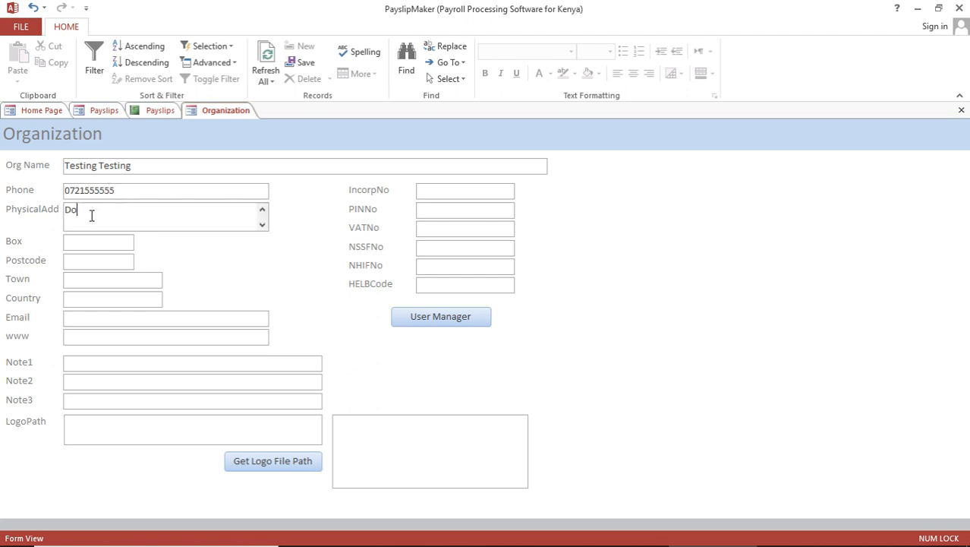
{"action": "type", "text": "wntown"}
{"action": "key", "text": "BackSpace"}
{"action": "type", "text": "wn"}
{"action": "key", "text": "Tab"}
{"action": "type", "text": "000Nairobi"}
{"action": "key", "text": "Tab"}
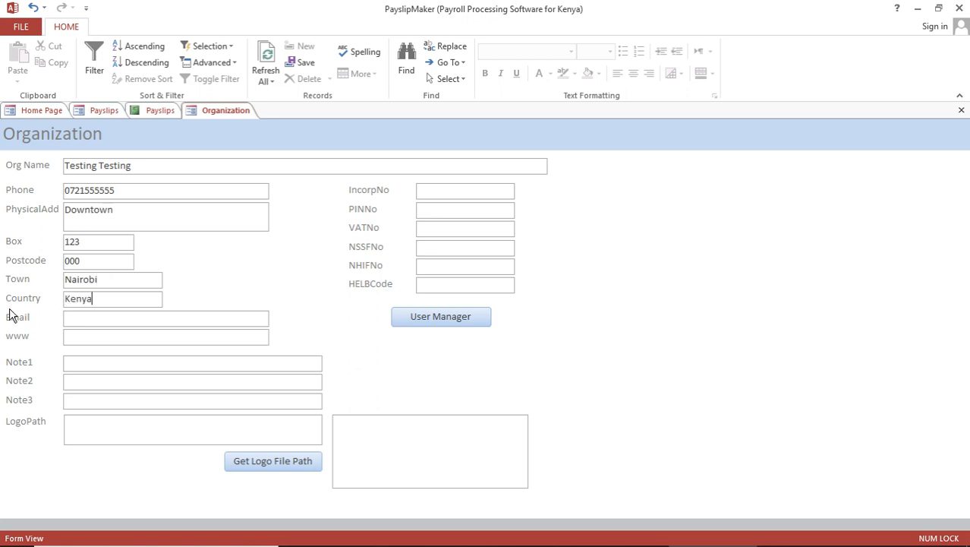
{"action": "left_click", "coordinate": [961, 111]}
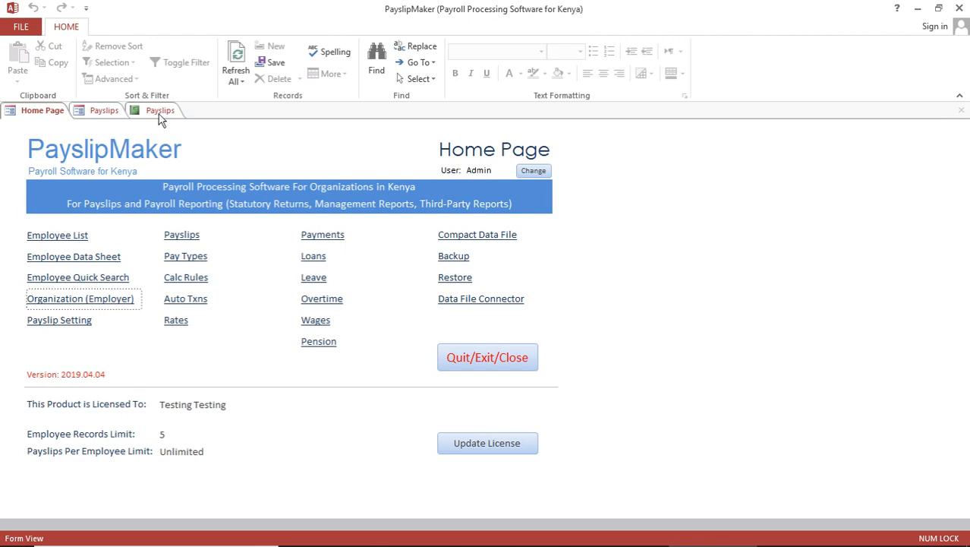
Step: Close the old payslips preview and return to the Payslips form
{"action": "left_click", "coordinate": [159, 112]}
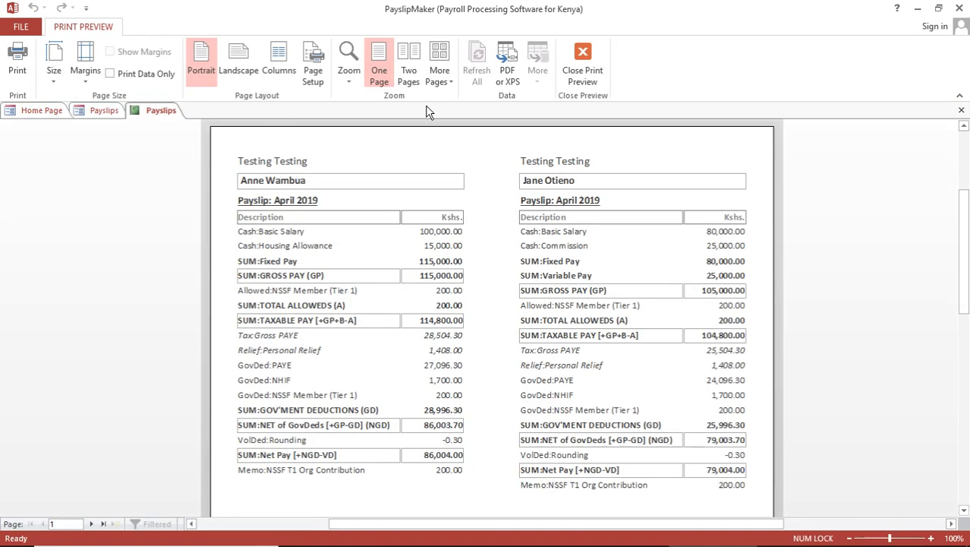
{"action": "left_click", "coordinate": [962, 112]}
{"action": "left_click", "coordinate": [109, 111]}
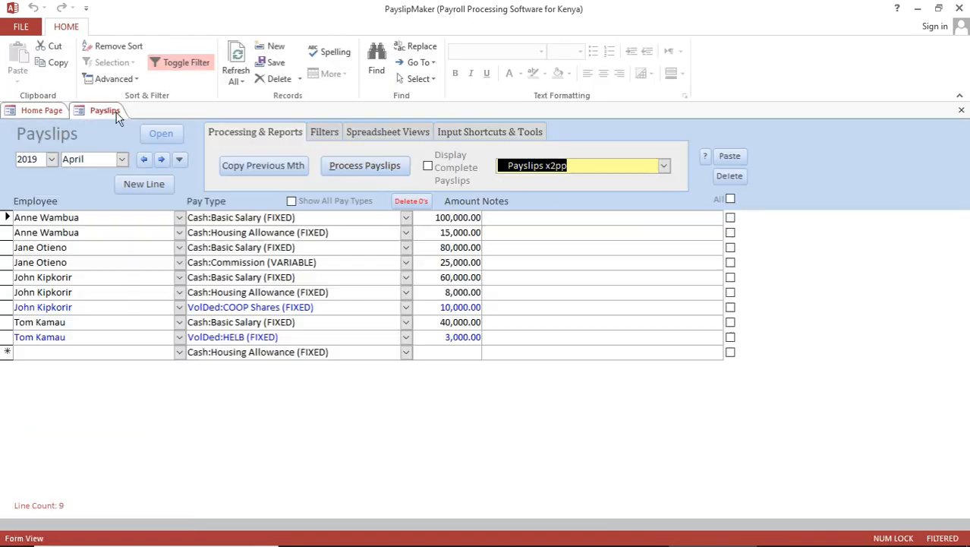
Step: Generate Payslips x2pp, zoom in and page through all four employees' slips, then close it
{"action": "left_click", "coordinate": [664, 165]}
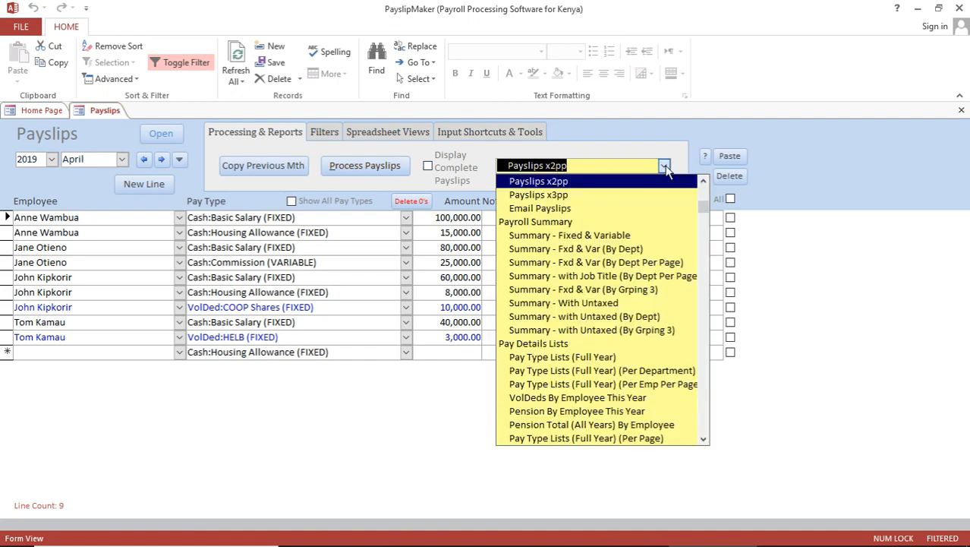
{"action": "left_click", "coordinate": [591, 182]}
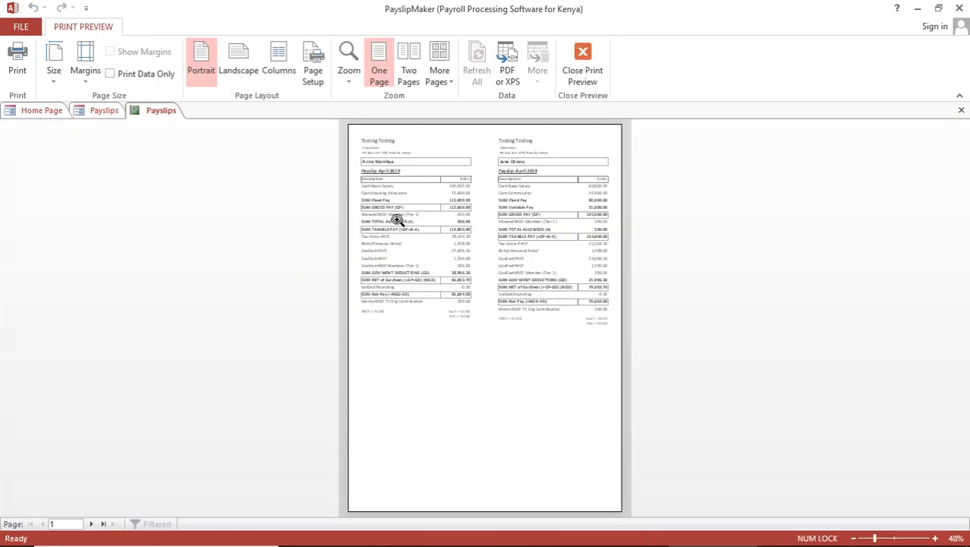
{"action": "left_click", "coordinate": [514, 186]}
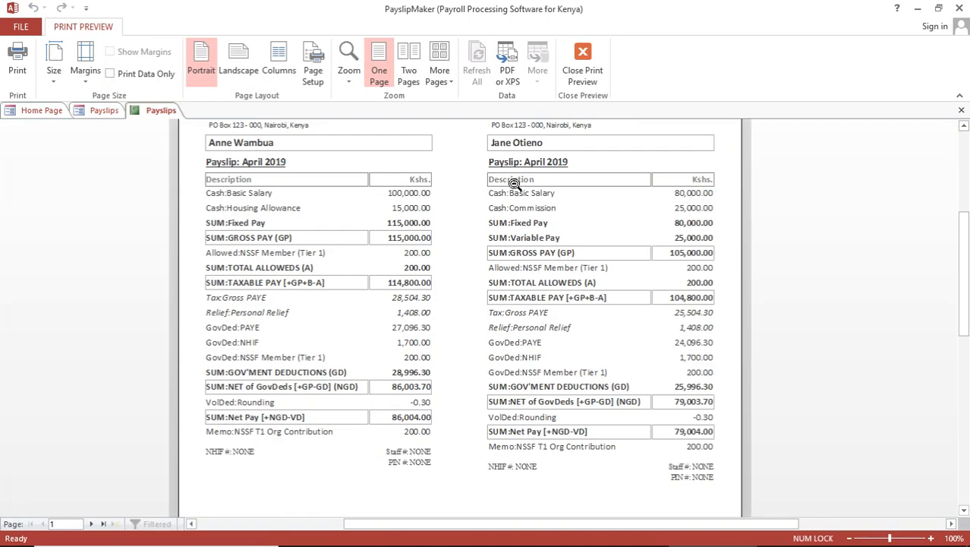
{"action": "left_click", "coordinate": [92, 525]}
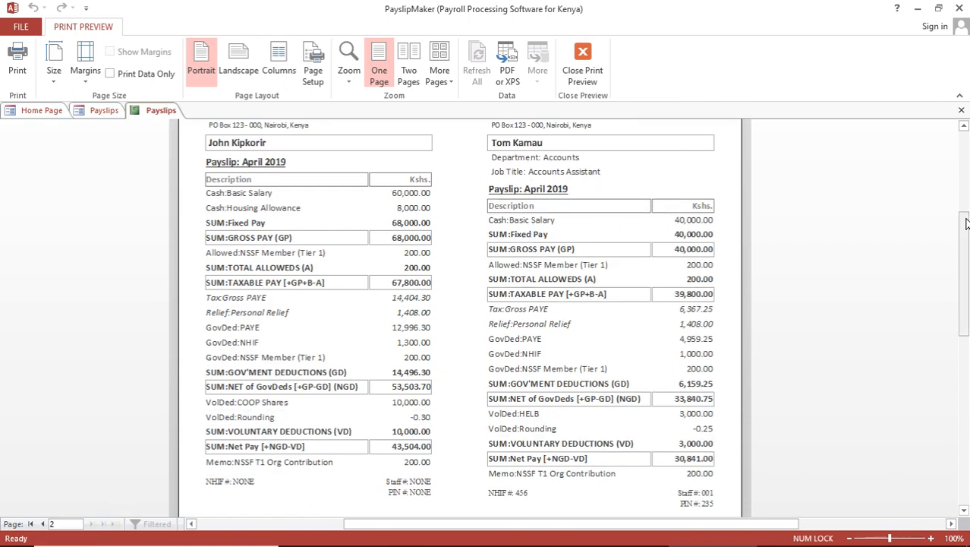
{"action": "left_click_drag", "start_coordinate": [967, 223], "coordinate": [967, 193]}
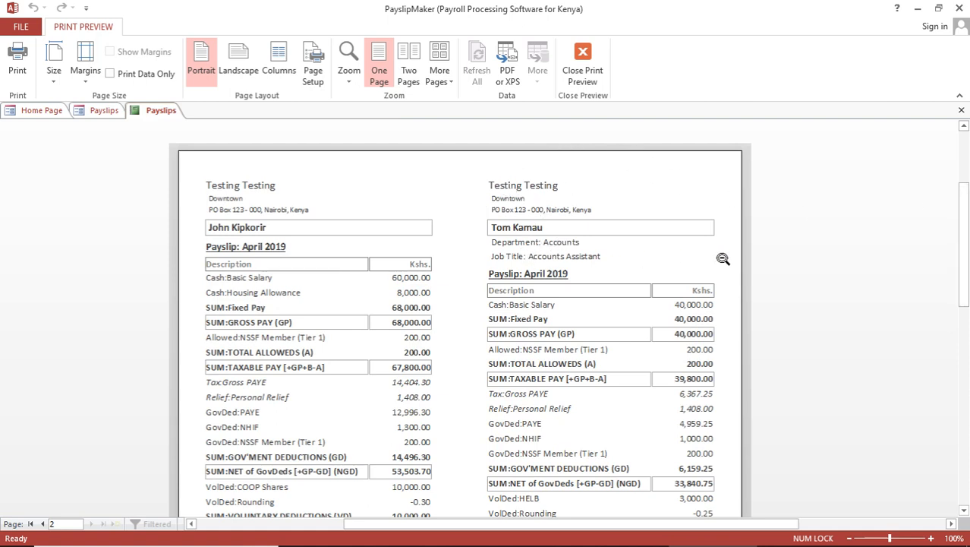
{"action": "left_click_drag", "start_coordinate": [964, 217], "coordinate": [964, 260]}
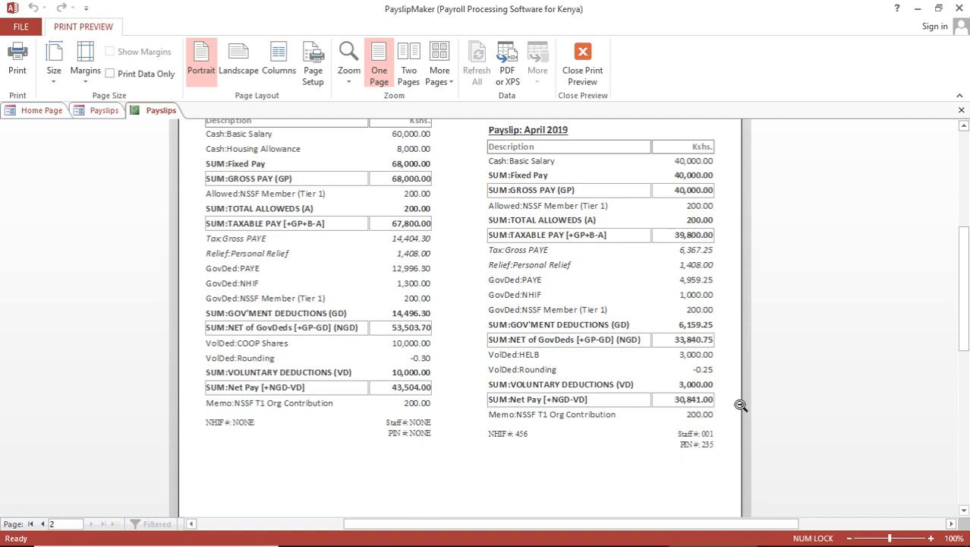
{"action": "left_click_drag", "start_coordinate": [964, 336], "coordinate": [964, 326]}
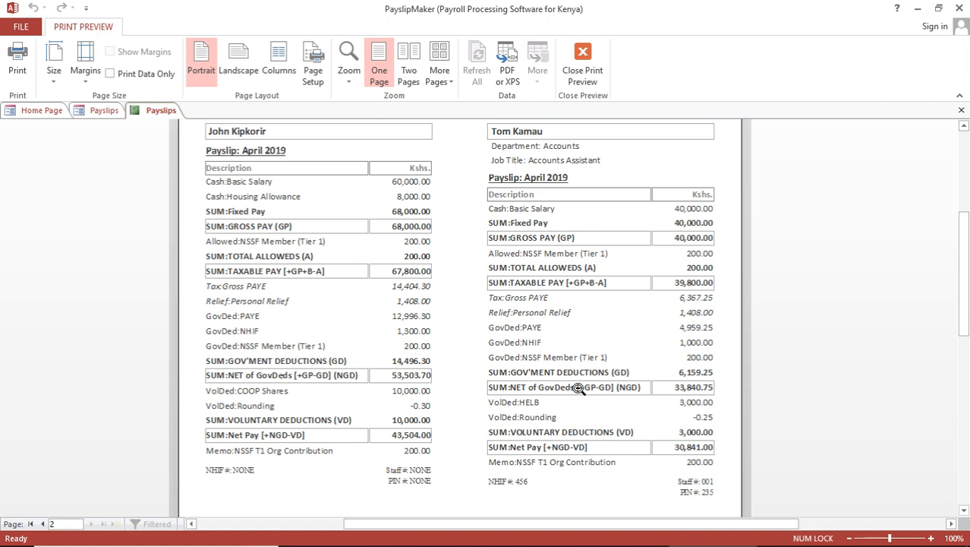
{"action": "left_click", "coordinate": [962, 110]}
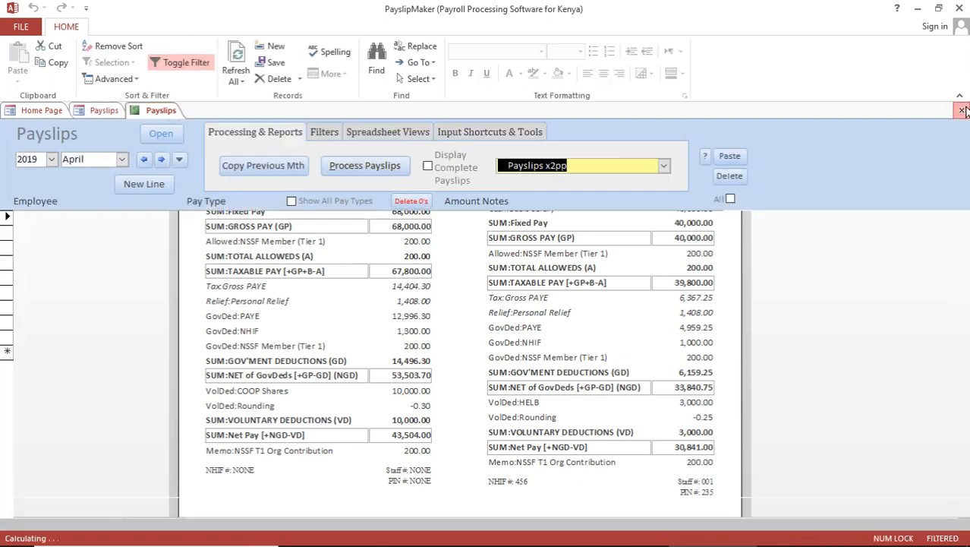
Step: Select Email Payslips from the report list, then close the Payslip Emailer form
{"action": "left_click", "coordinate": [665, 167]}
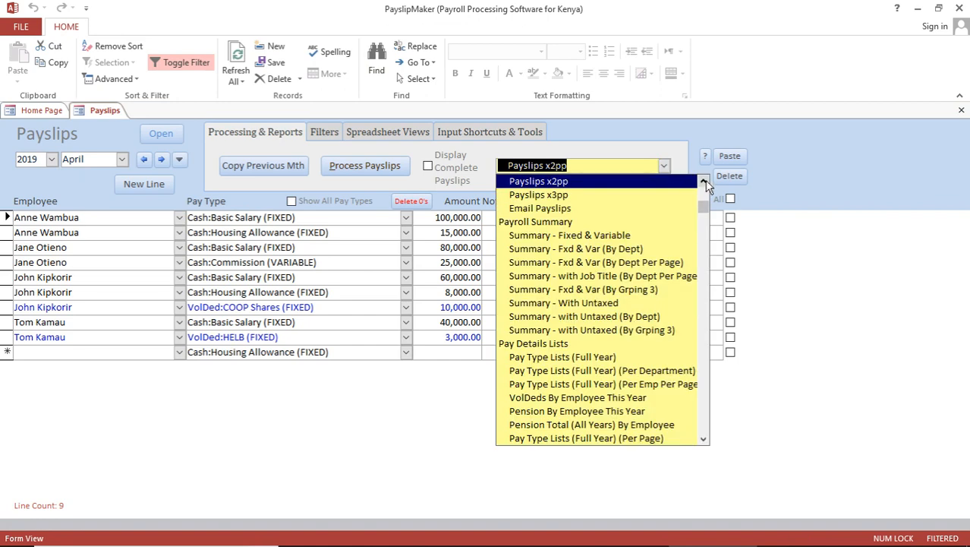
{"action": "left_click", "coordinate": [705, 181]}
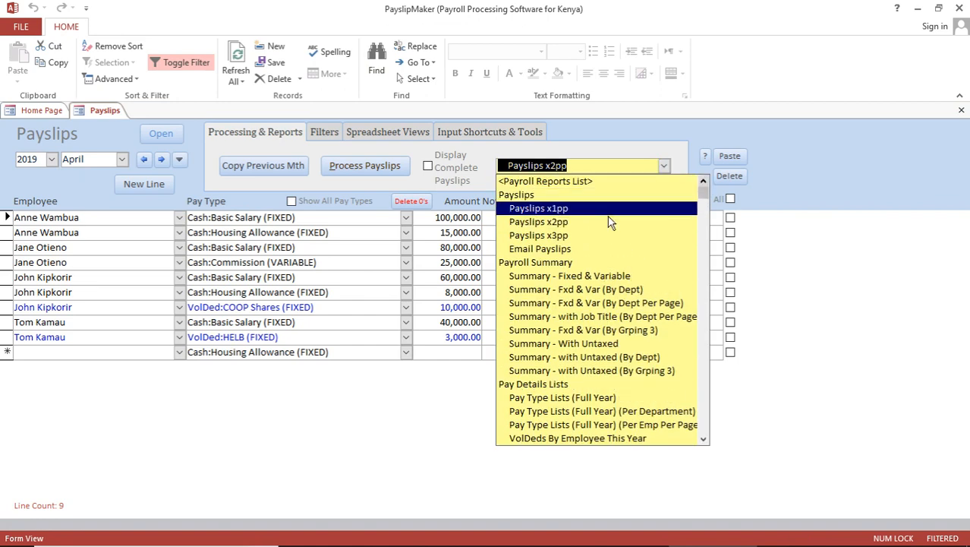
{"action": "left_click", "coordinate": [550, 249]}
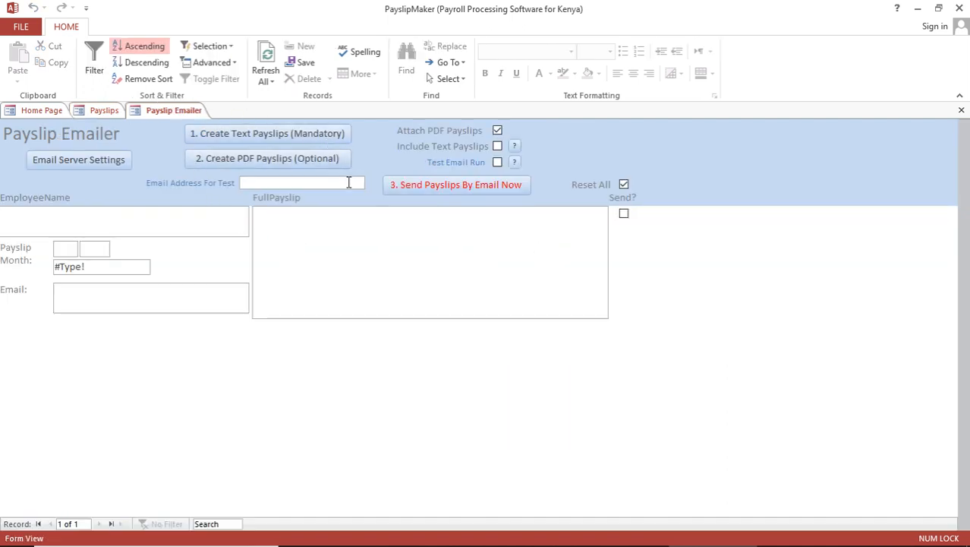
{"action": "left_click", "coordinate": [961, 110]}
Step: Preview the Summary - Fixed & Variable report at 100% (net pay 239,353.00), then return to Payslips
{"action": "left_click", "coordinate": [664, 166]}
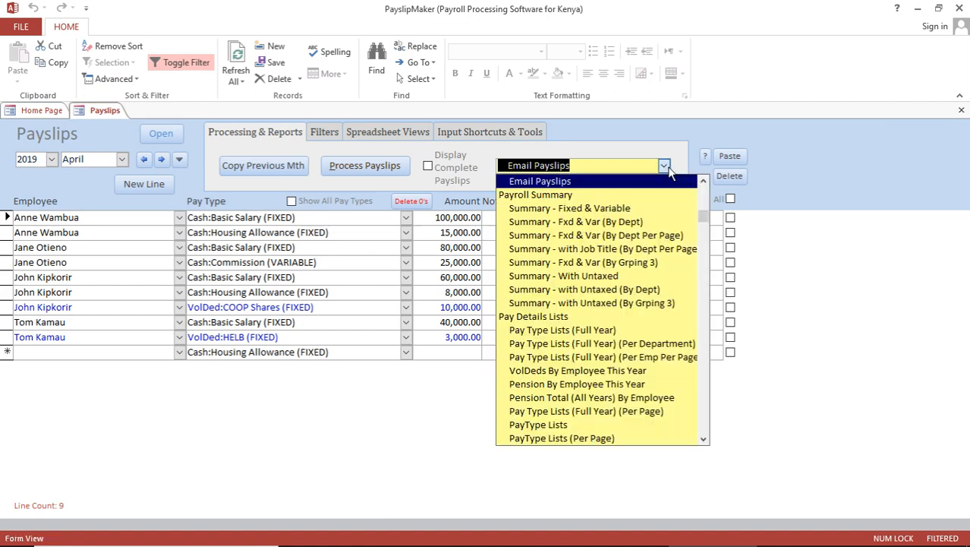
{"action": "left_click", "coordinate": [621, 209]}
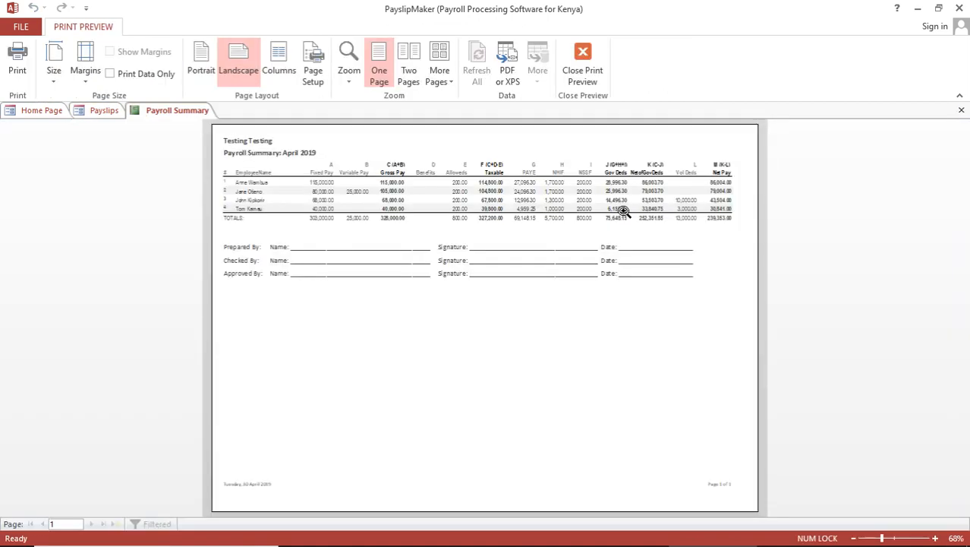
{"action": "left_click", "coordinate": [377, 164]}
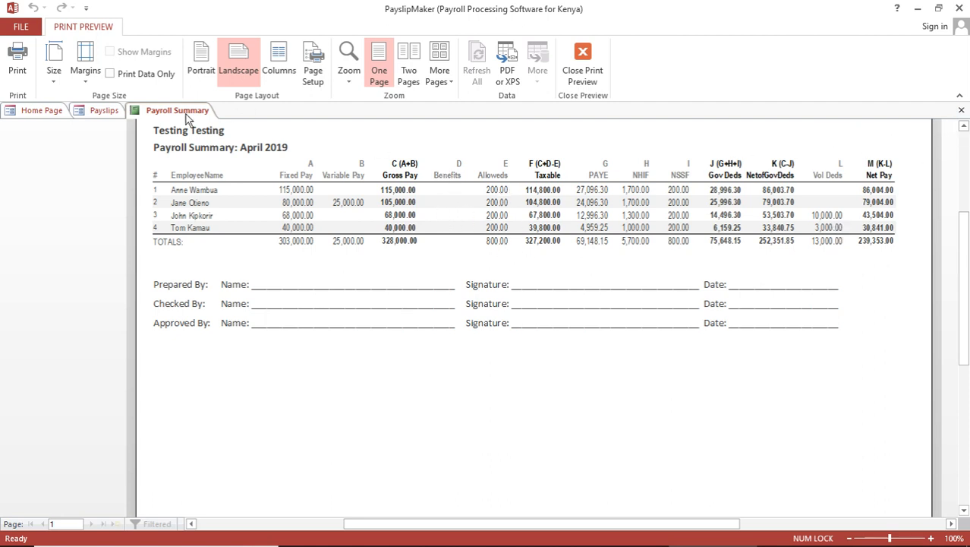
{"action": "left_click", "coordinate": [104, 111]}
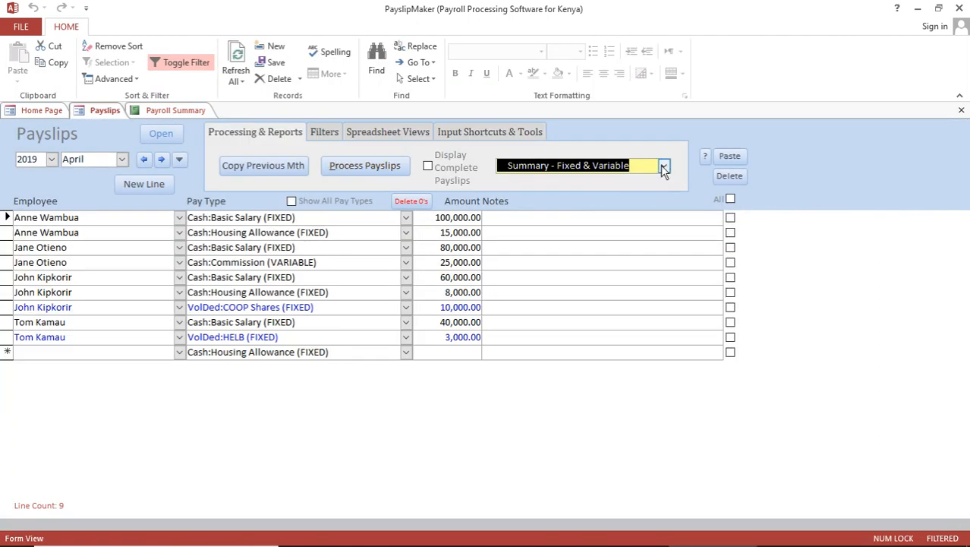
Step: Generate the PayType Lists report and zoom in to review its 328,000.00 cash total
{"action": "left_click", "coordinate": [665, 166]}
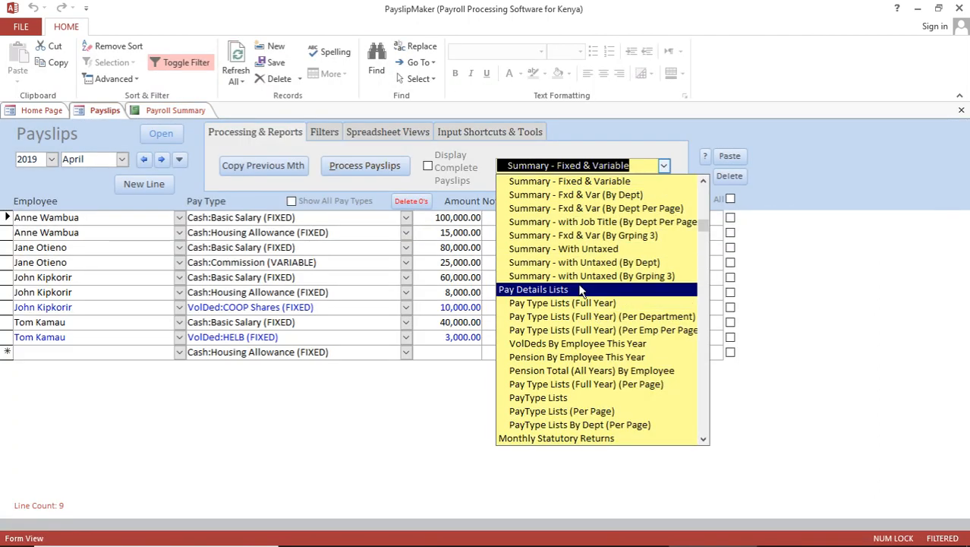
{"action": "left_click", "coordinate": [571, 400]}
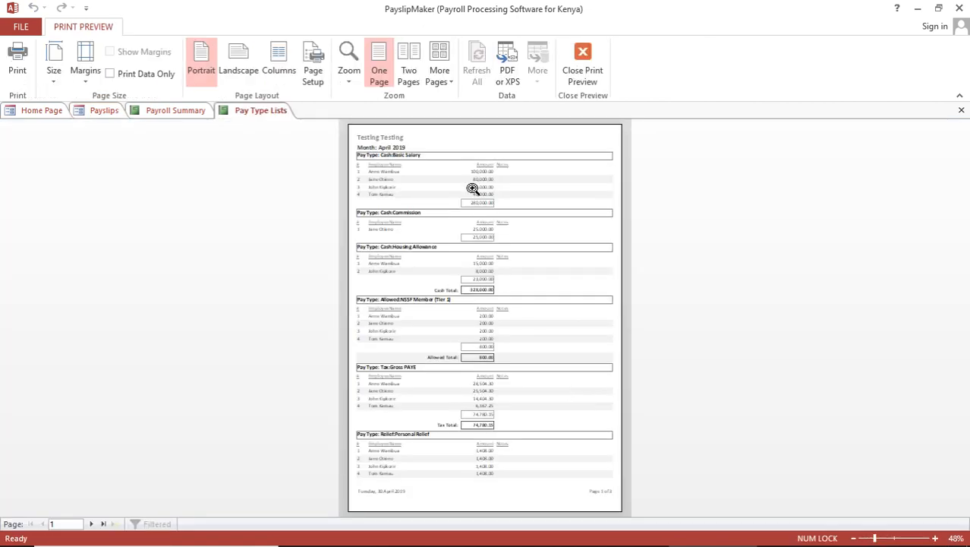
{"action": "left_click", "coordinate": [472, 188]}
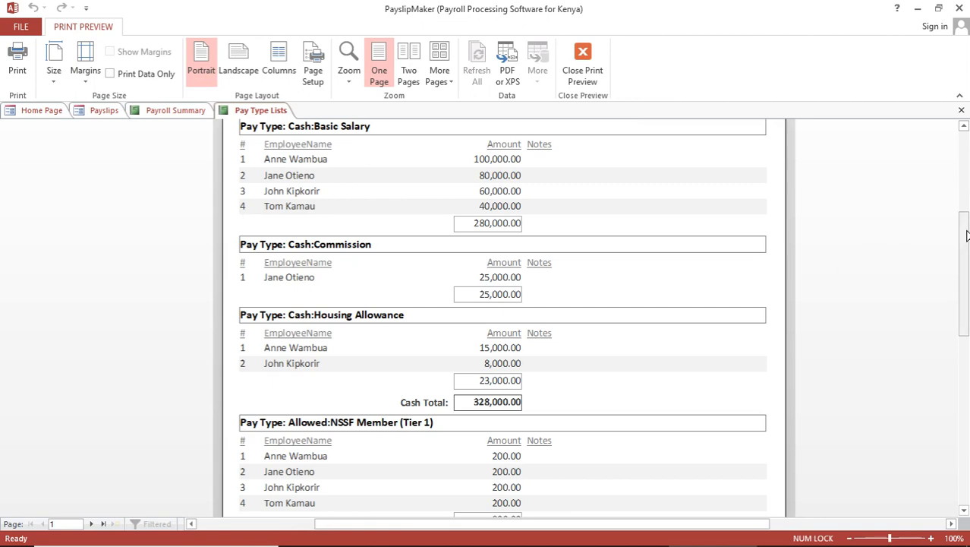
{"action": "left_click_drag", "start_coordinate": [967, 236], "coordinate": [967, 222]}
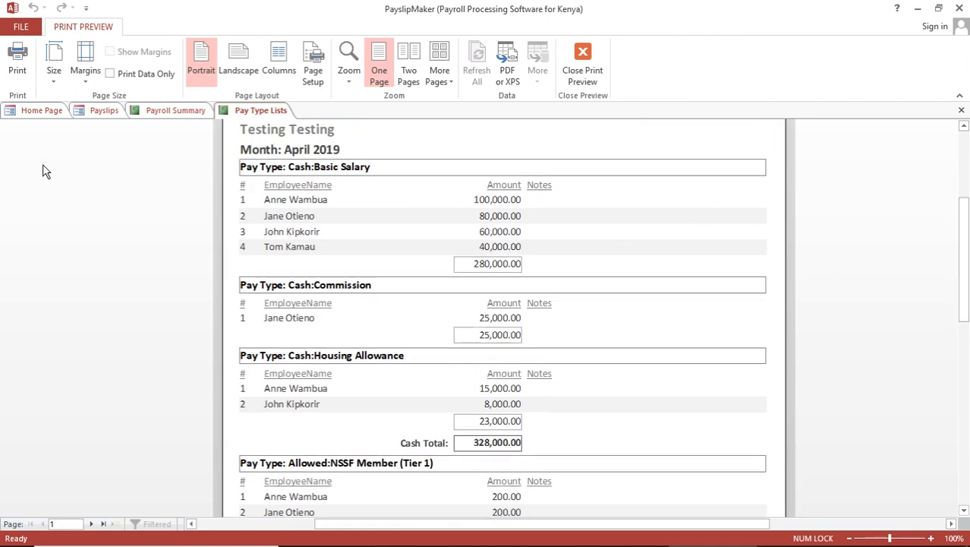
{"action": "left_click", "coordinate": [103, 113]}
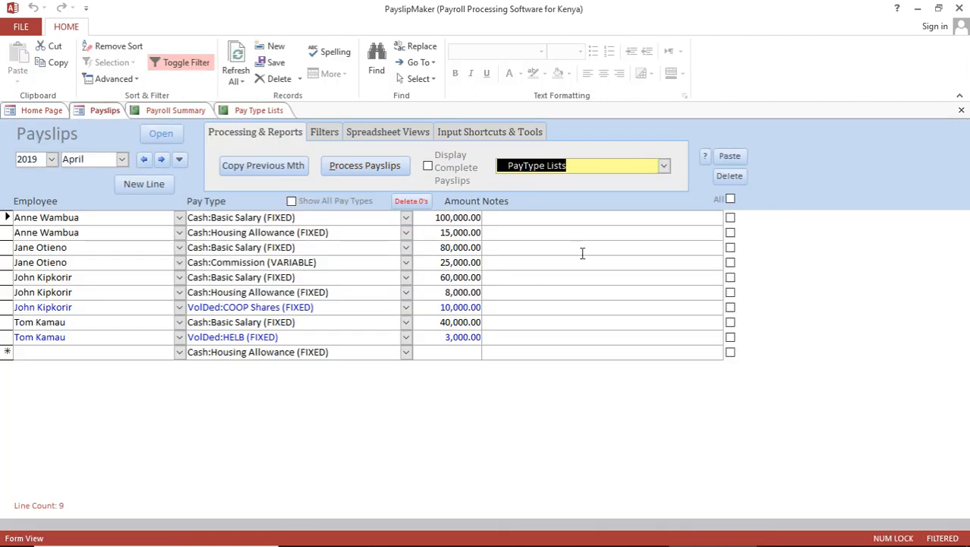
Step: Back on the Payslips form, reopen the report list and scroll to its top
{"action": "left_click", "coordinate": [664, 167]}
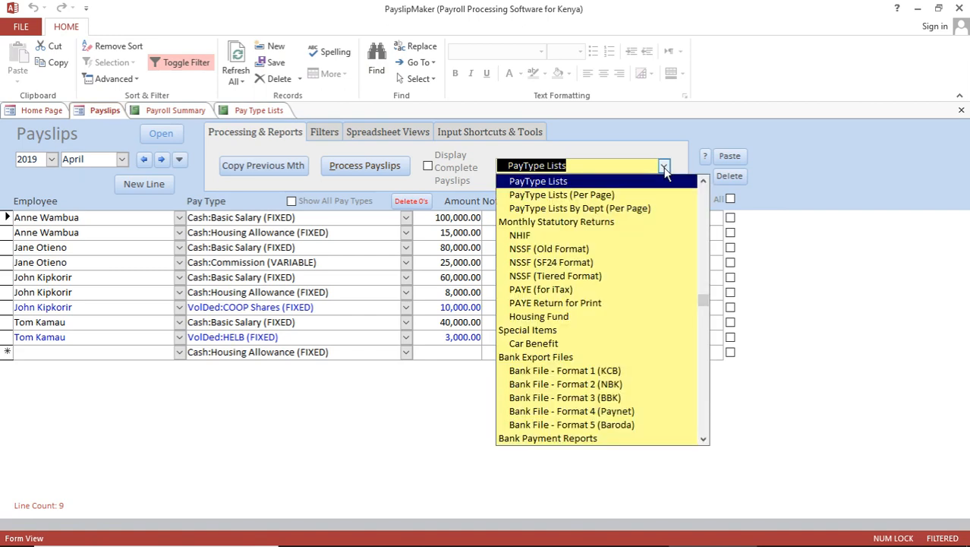
{"action": "left_click", "coordinate": [704, 183]}
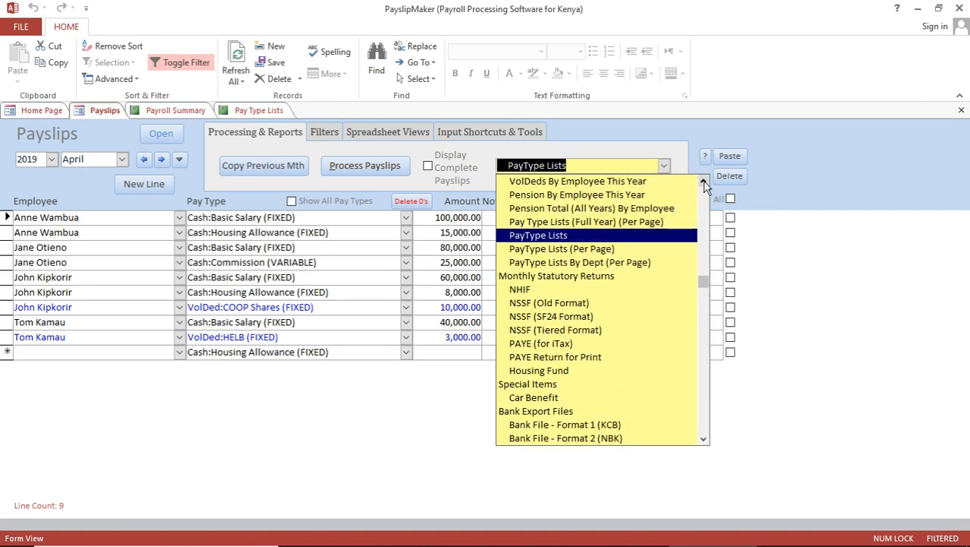
{"action": "left_click", "coordinate": [704, 183]}
{"action": "left_click", "coordinate": [703, 184]}
{"action": "left_click", "coordinate": [703, 184]}
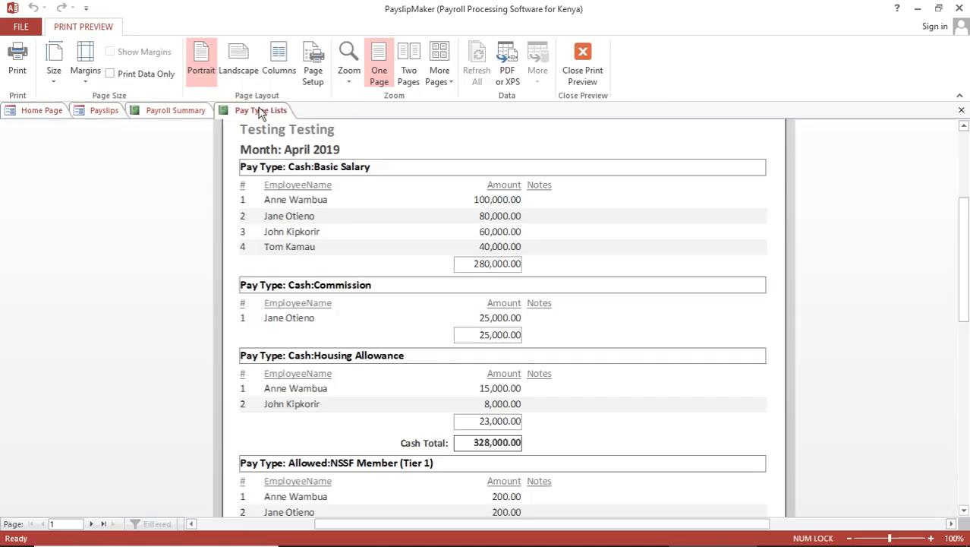
Step: Switch between the Pay Type Lists and Payroll Summary previews to compare them, then return to Payslips
{"action": "left_click", "coordinate": [259, 111]}
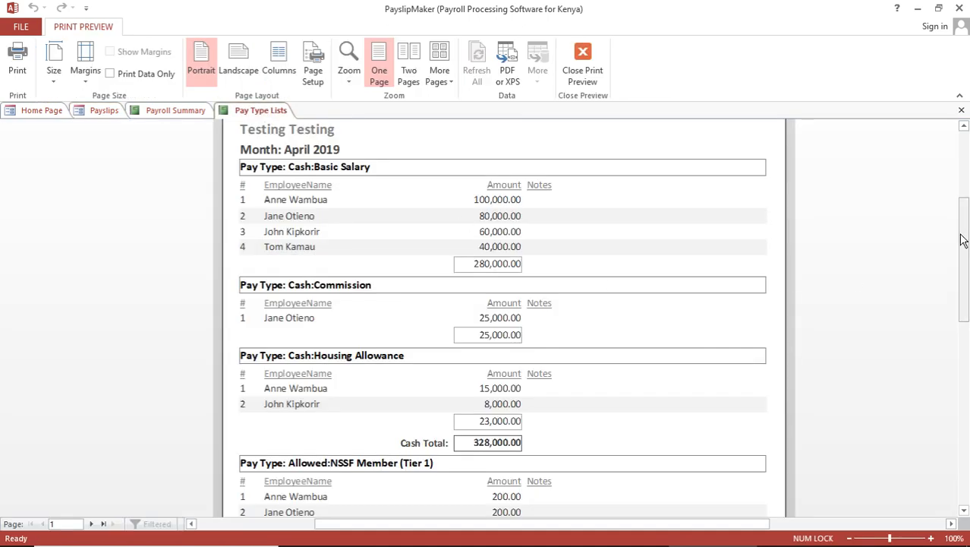
{"action": "left_click_drag", "start_coordinate": [963, 240], "coordinate": [963, 247]}
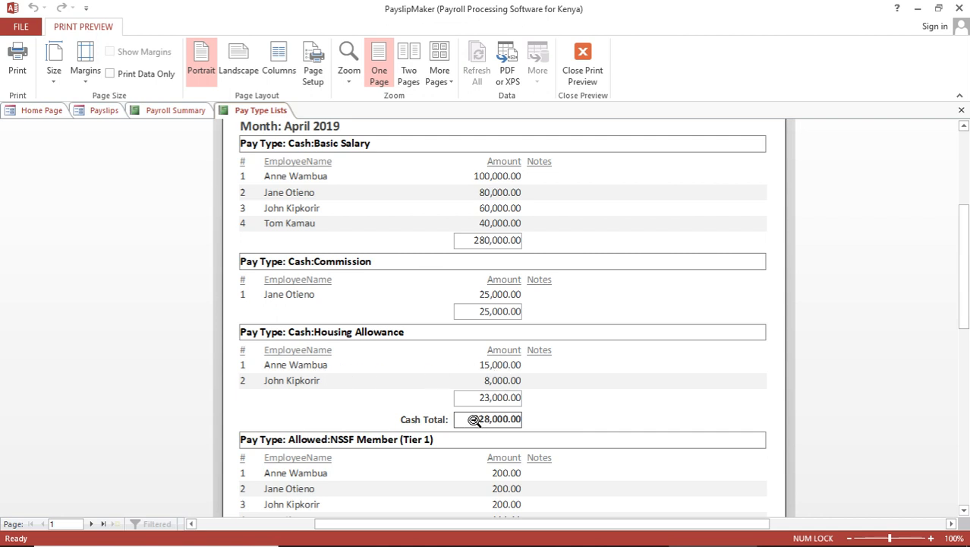
{"action": "left_click", "coordinate": [176, 110]}
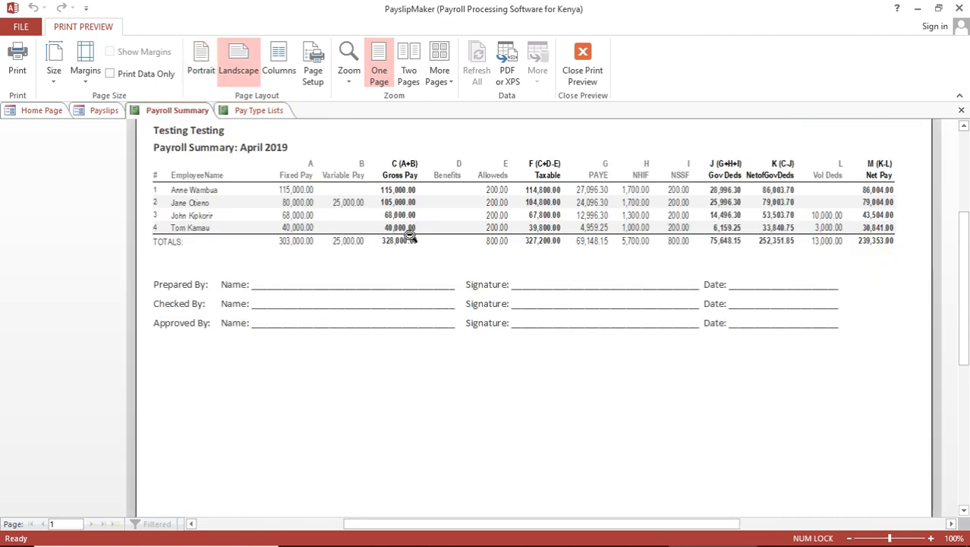
{"action": "left_click", "coordinate": [260, 110]}
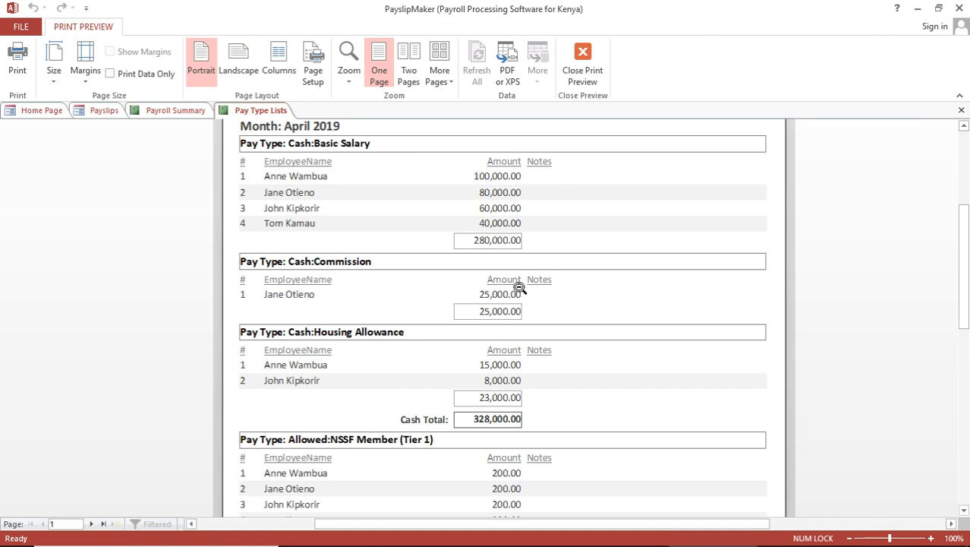
{"action": "left_click", "coordinate": [175, 111]}
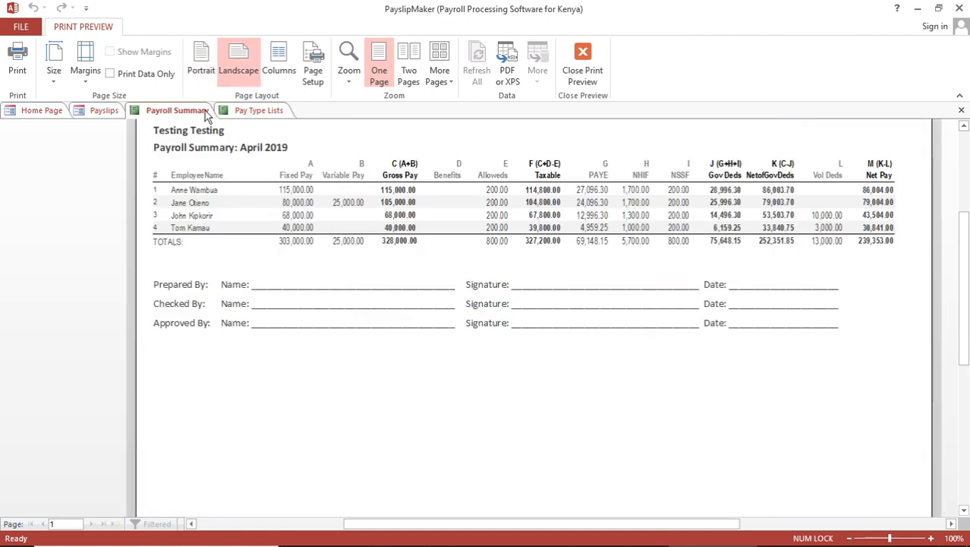
{"action": "left_click", "coordinate": [263, 112]}
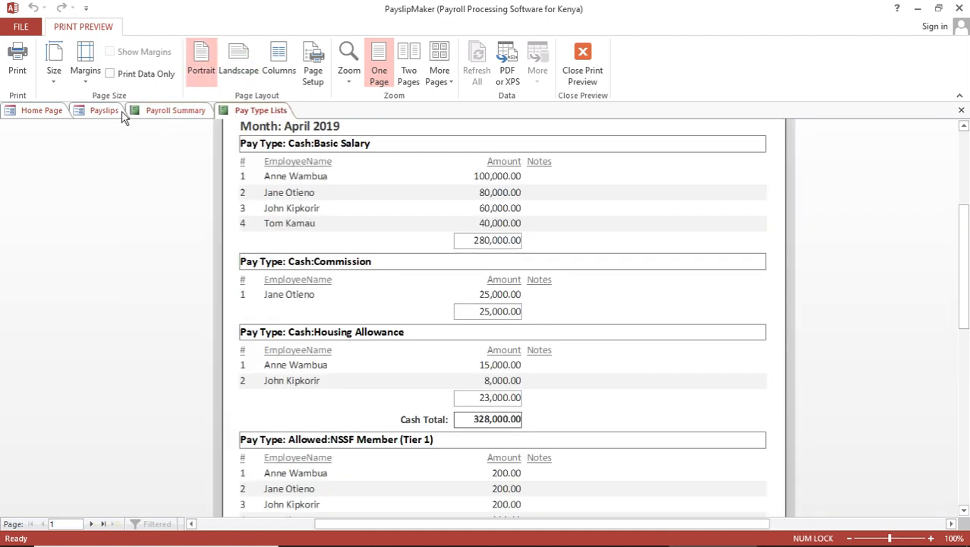
{"action": "left_click", "coordinate": [105, 111]}
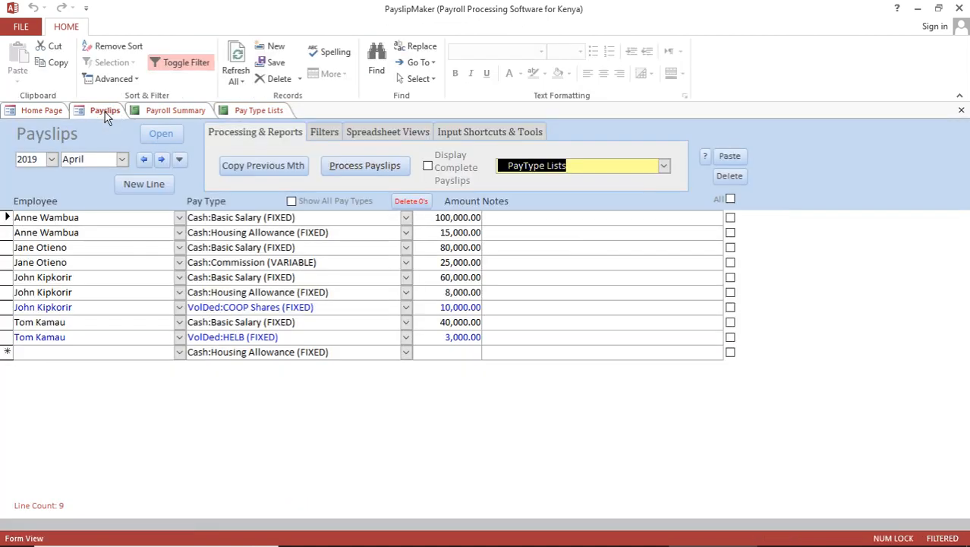
Step: Generate the NSSF (SF24 Format) return for the four employees, review it, then close it
{"action": "left_click", "coordinate": [666, 166]}
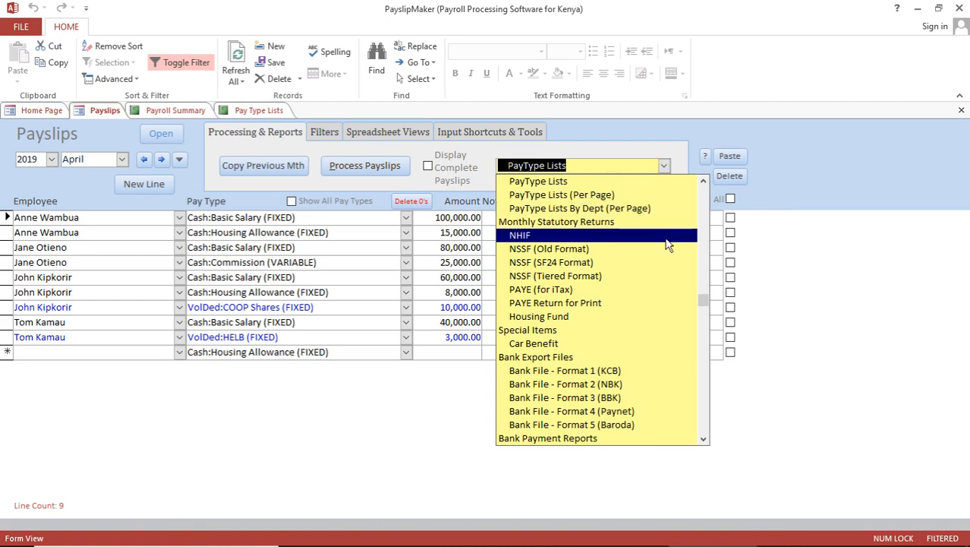
{"action": "left_click", "coordinate": [705, 180]}
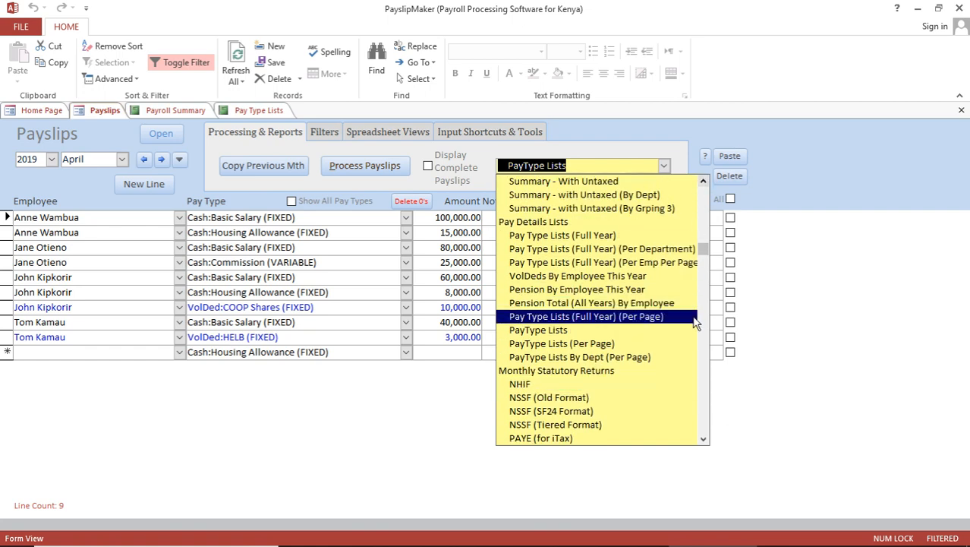
{"action": "left_click", "coordinate": [705, 440]}
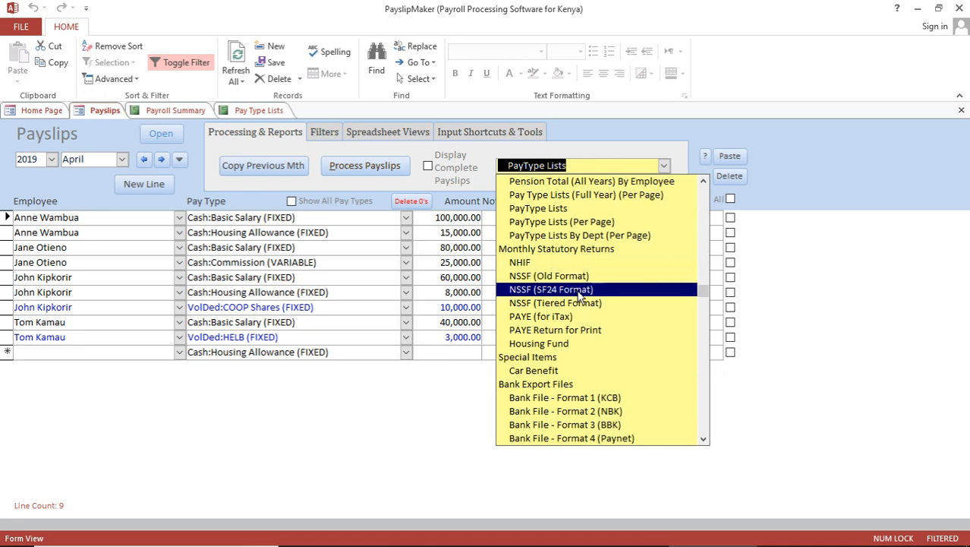
{"action": "left_click", "coordinate": [579, 292]}
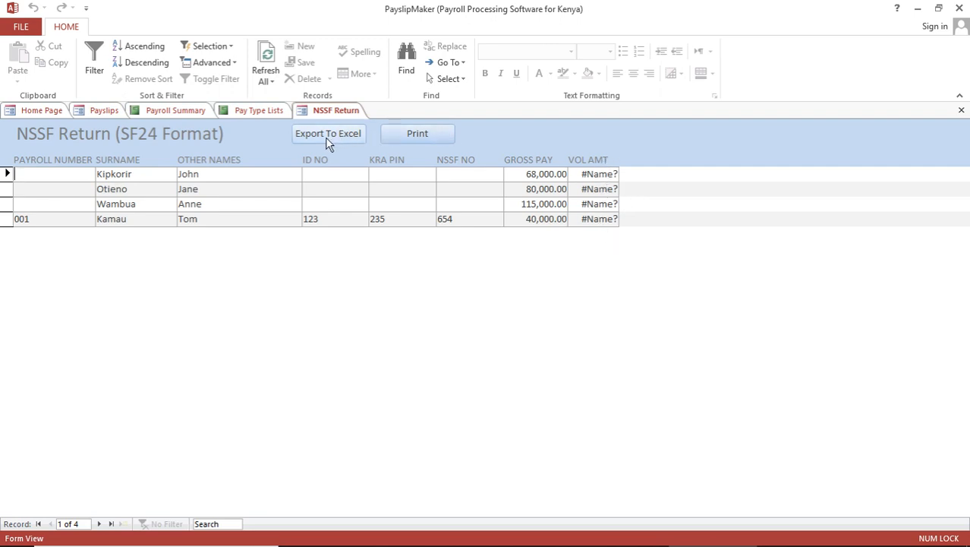
{"action": "left_click", "coordinate": [961, 111]}
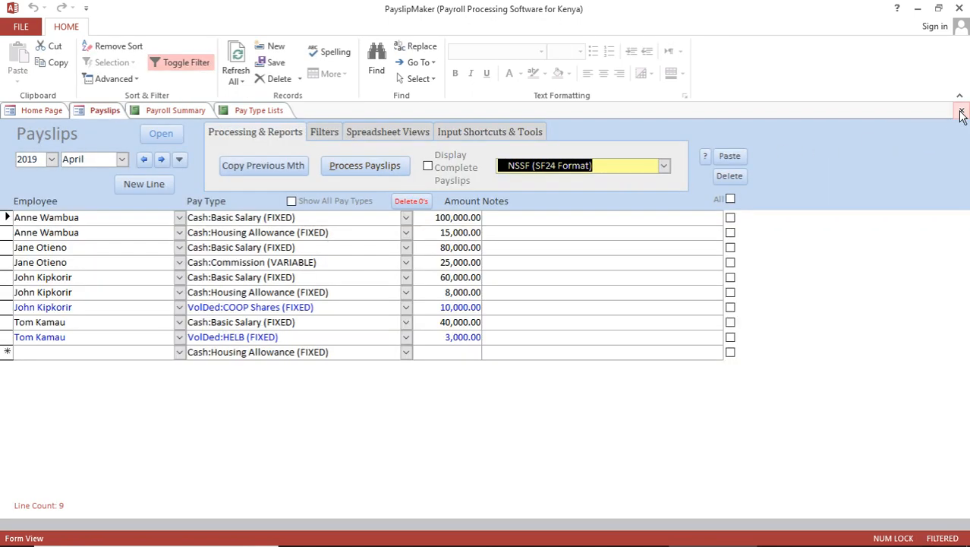
Step: Generate the NHIF return (total 5,700), review it, and close it
{"action": "left_click", "coordinate": [665, 167]}
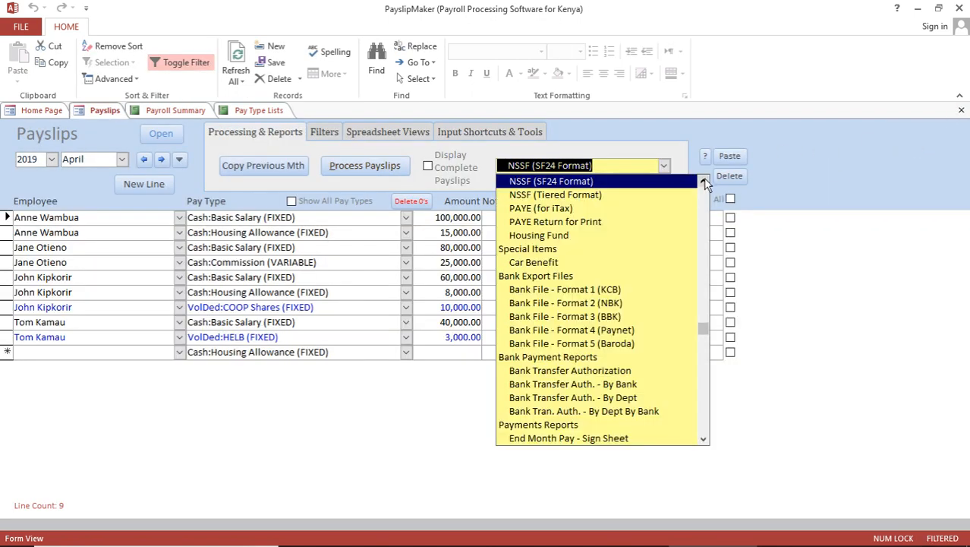
{"action": "left_click", "coordinate": [704, 181]}
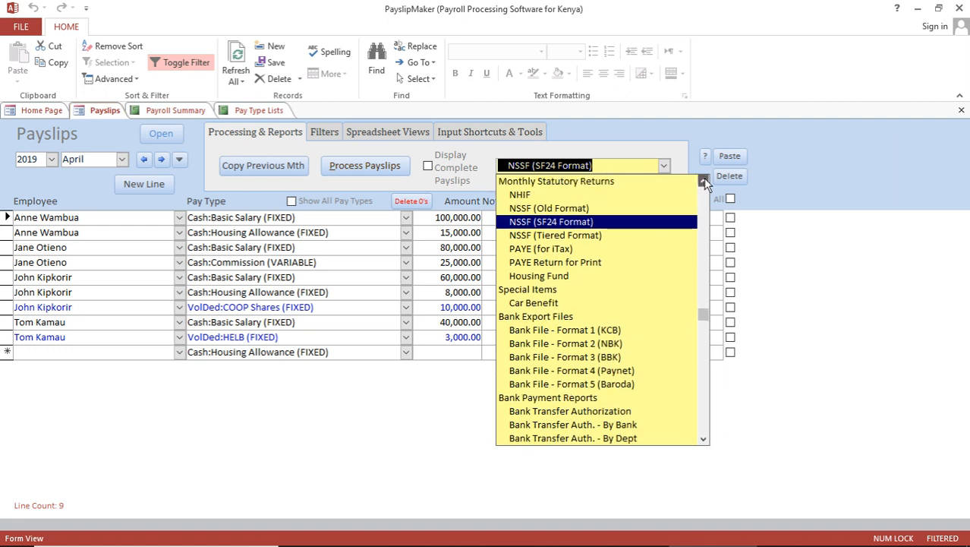
{"action": "left_click", "coordinate": [581, 198]}
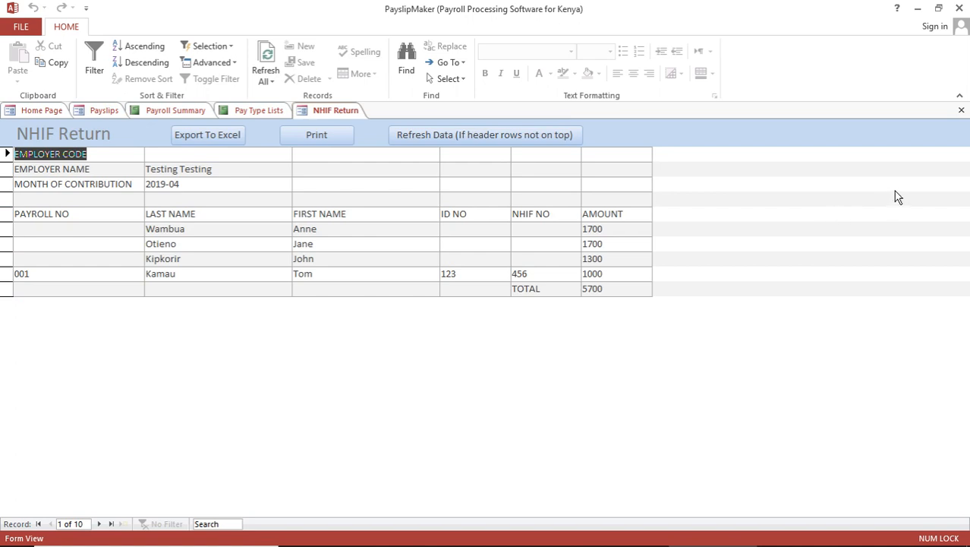
{"action": "left_click", "coordinate": [962, 112]}
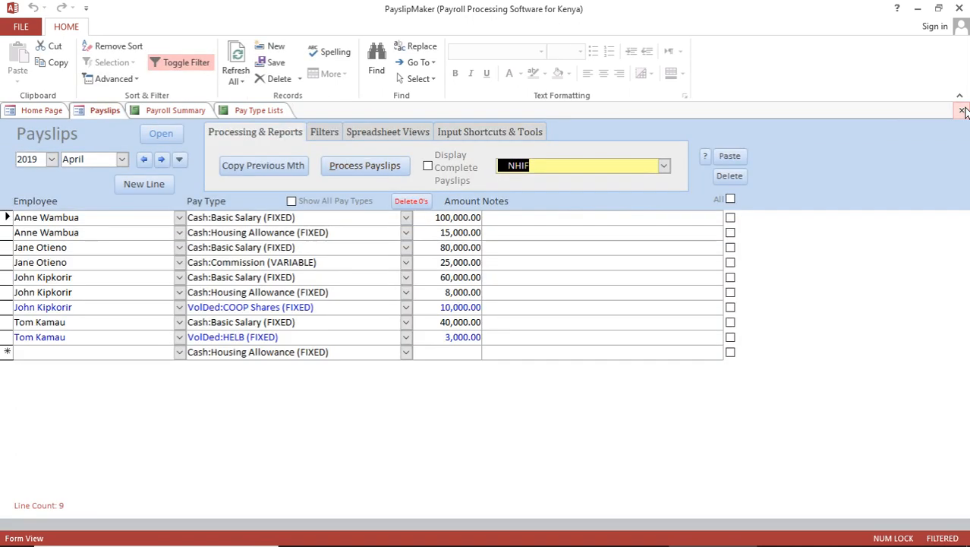
Step: Generate the April 2019 PAYE (for iTax) return, review it, and close it
{"action": "left_click", "coordinate": [664, 170]}
{"action": "left_click", "coordinate": [593, 236]}
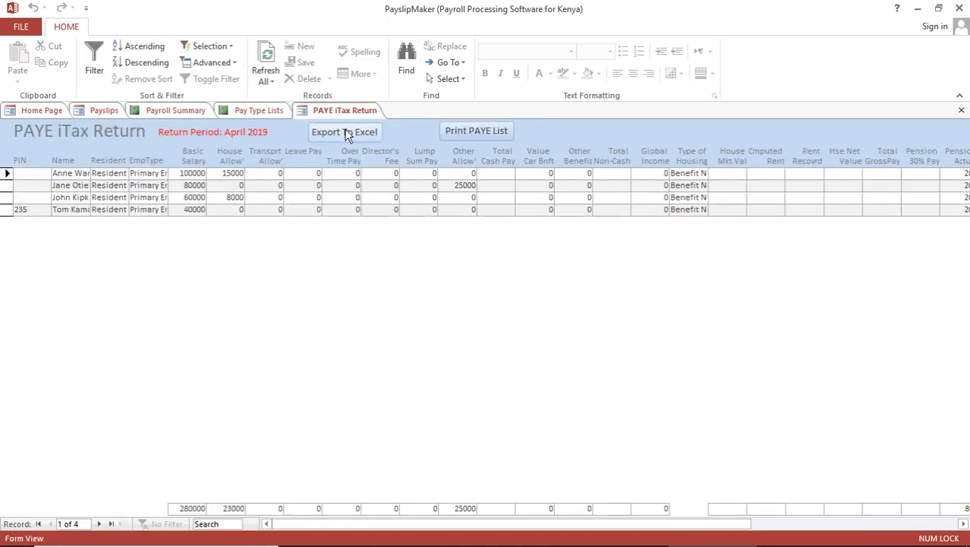
{"action": "left_click", "coordinate": [961, 110]}
{"action": "left_click", "coordinate": [265, 112]}
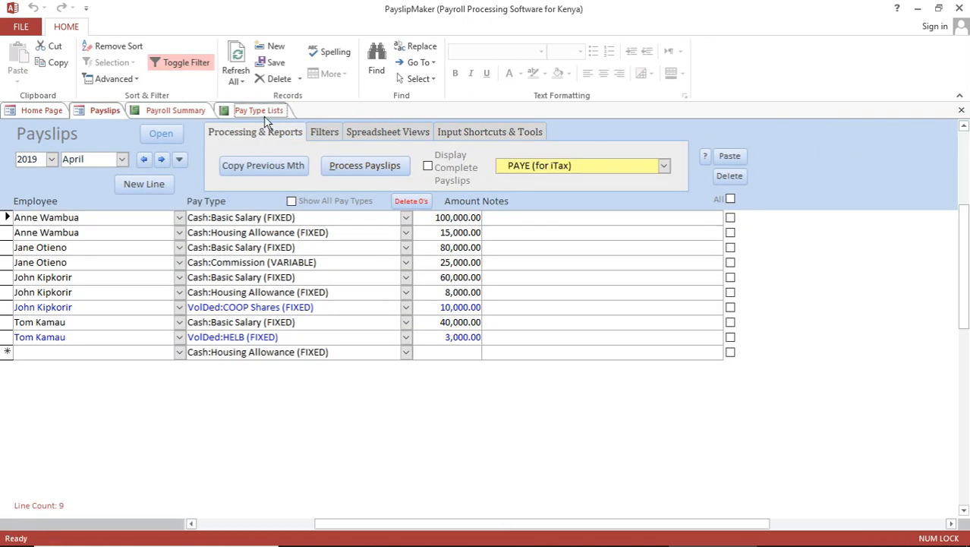
Step: Close the Pay Type Lists and Payroll Summary reports and return to the Payslips form
{"action": "left_click", "coordinate": [961, 111]}
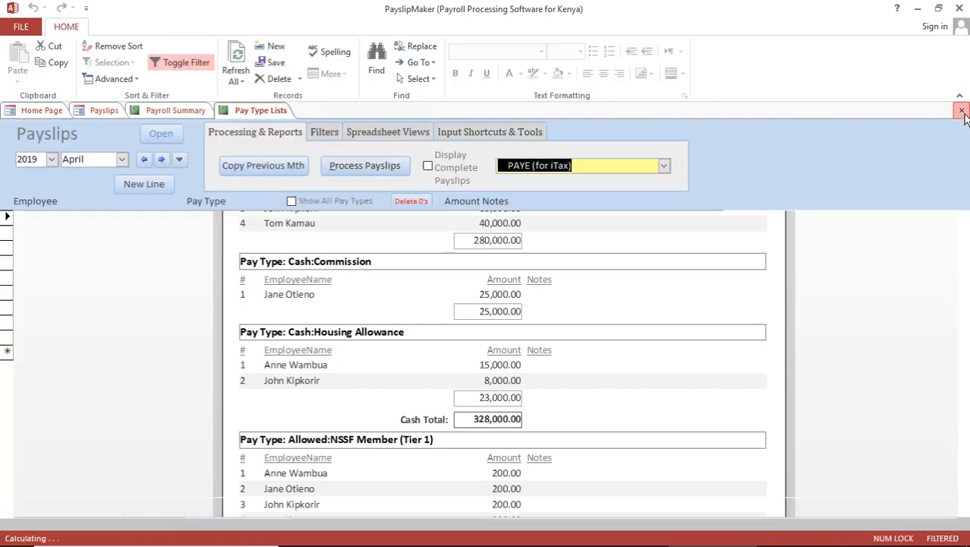
{"action": "left_click", "coordinate": [188, 110]}
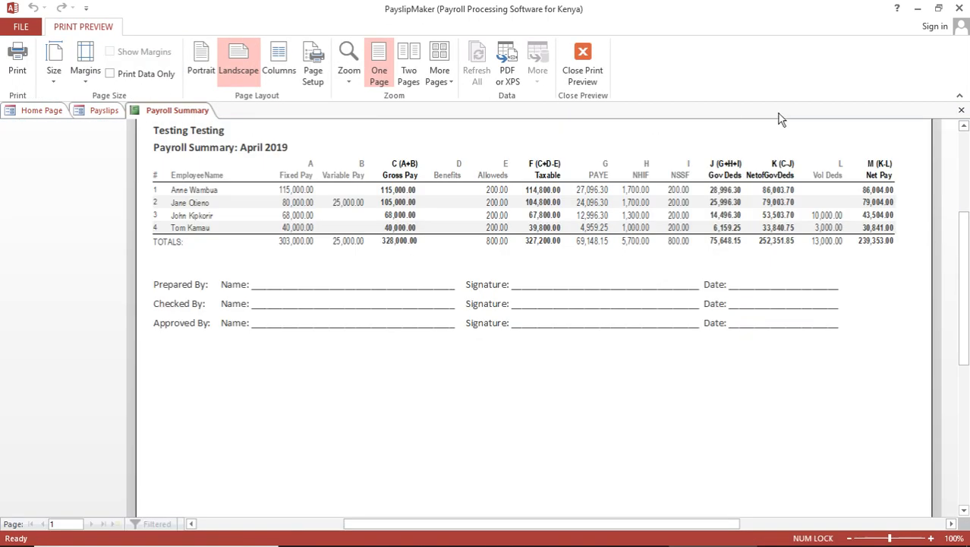
{"action": "left_click", "coordinate": [961, 112]}
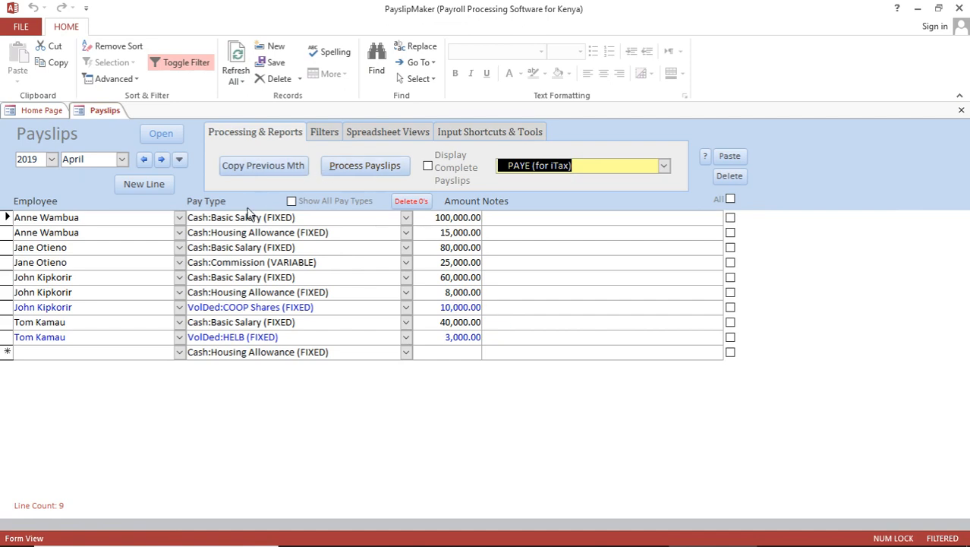
{"action": "left_click", "coordinate": [38, 112]}
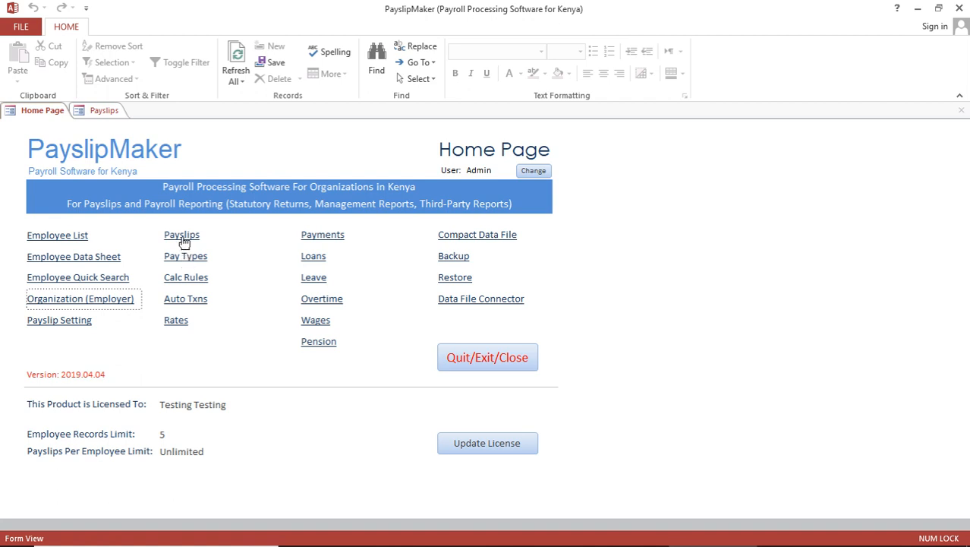
{"action": "left_click", "coordinate": [107, 111]}
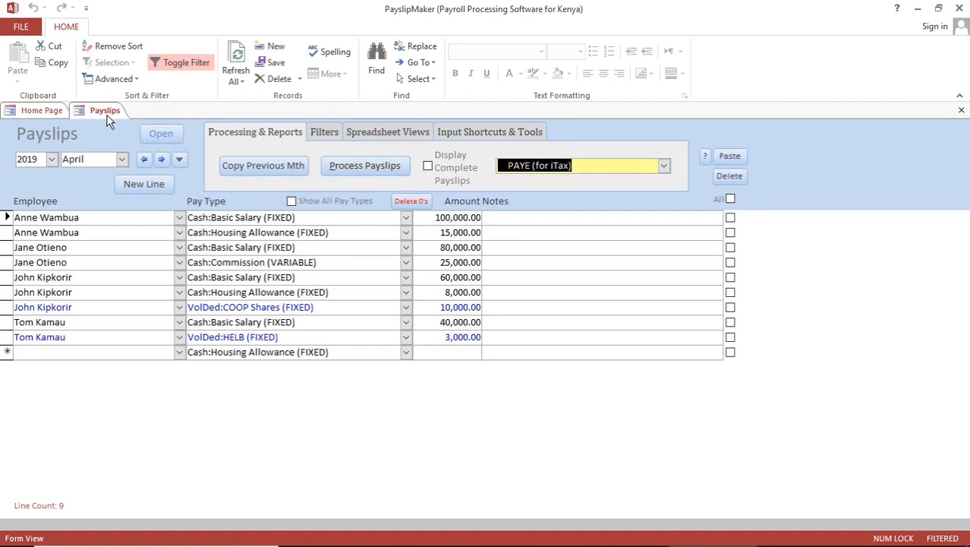
Step: Regenerate the April 2019 Summary - Fixed & Variable payroll report, then close the preview
{"action": "left_click", "coordinate": [664, 167]}
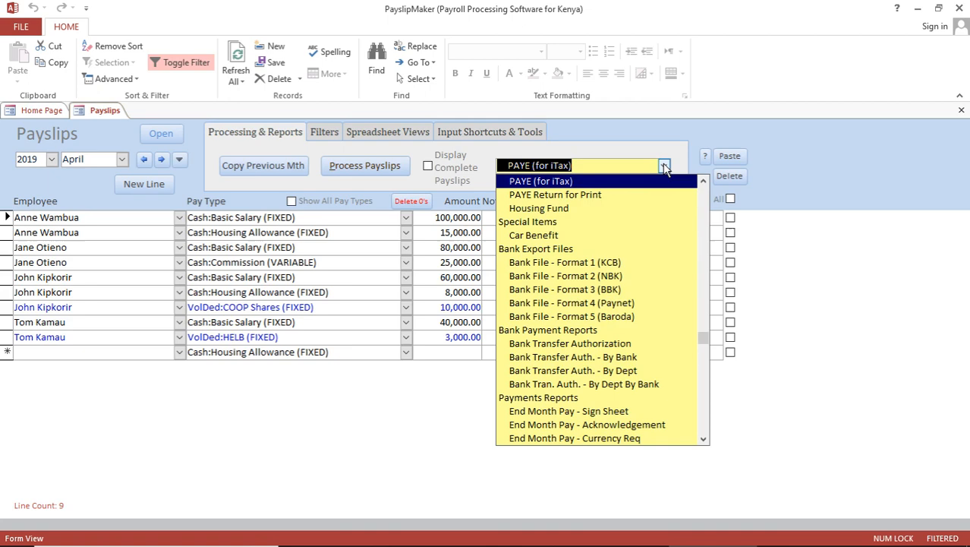
{"action": "left_click", "coordinate": [710, 210]}
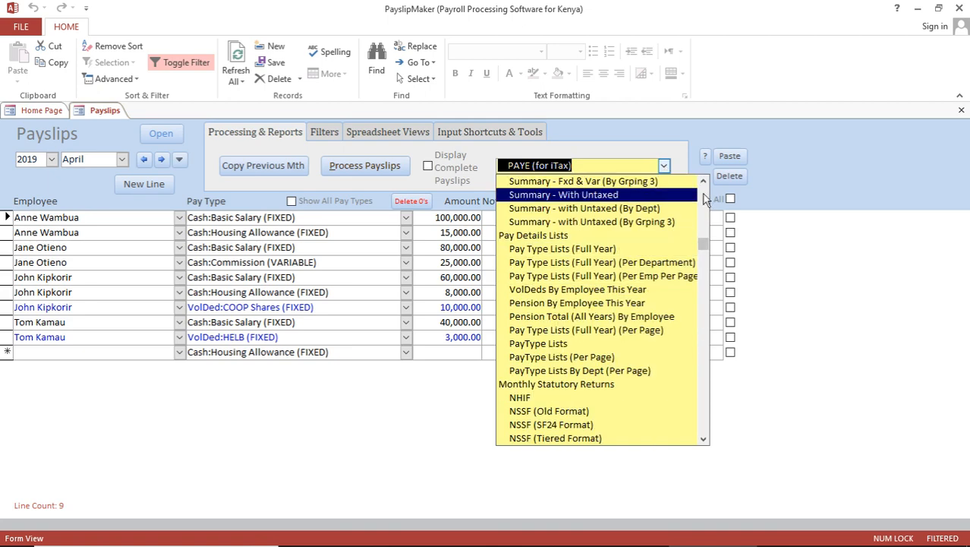
{"action": "left_click", "coordinate": [703, 194]}
{"action": "left_click", "coordinate": [619, 275]}
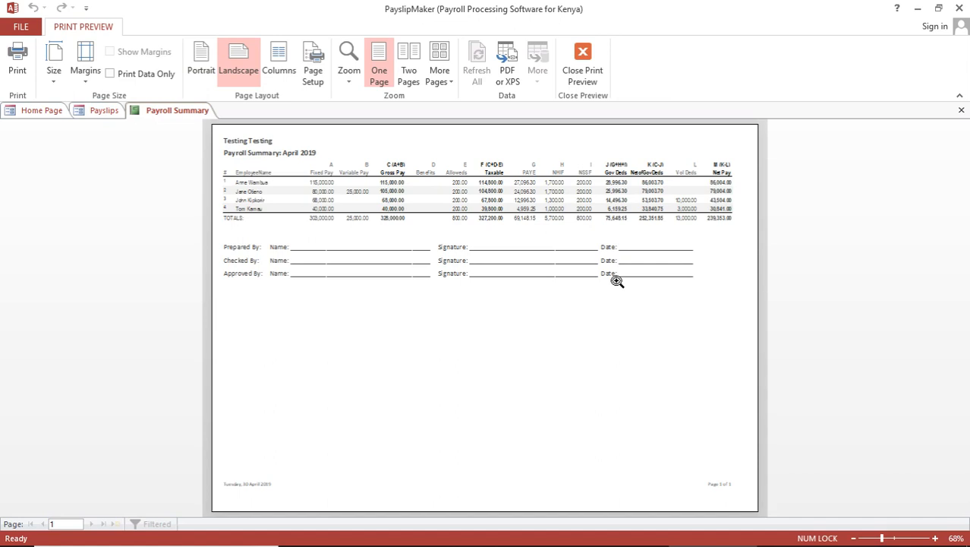
{"action": "left_click", "coordinate": [961, 111]}
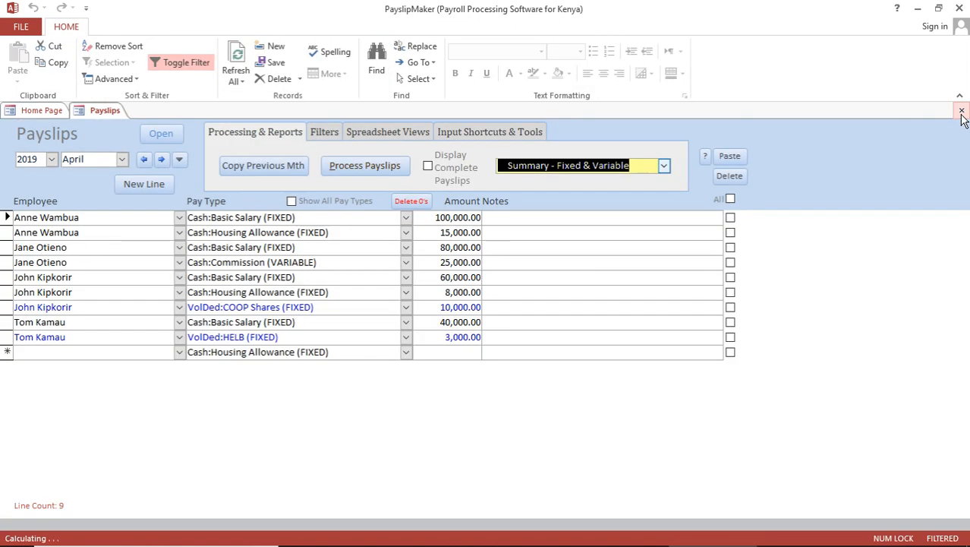